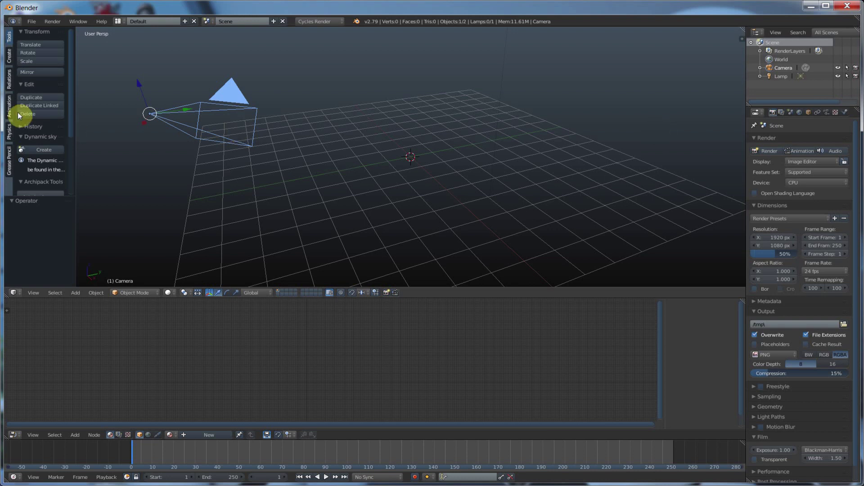
- Add a grid plane at the origin with radius 8.030
{"action": "left_click", "coordinate": [10, 56]}
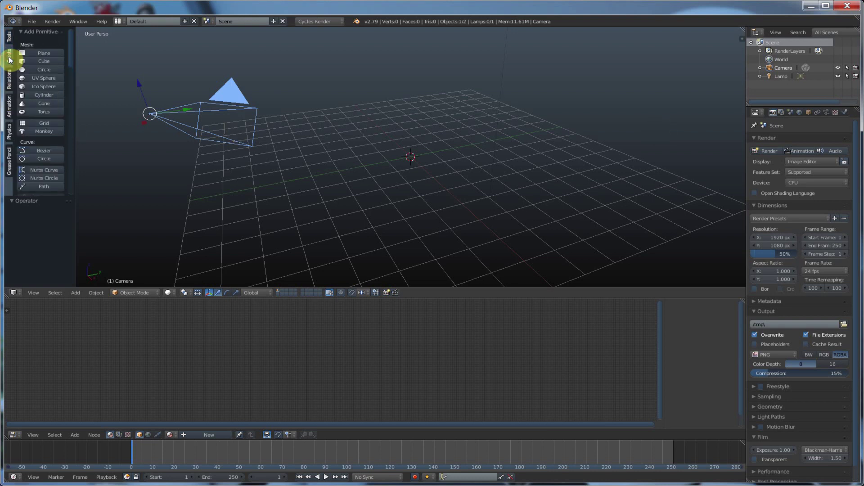
{"action": "left_click", "coordinate": [40, 124]}
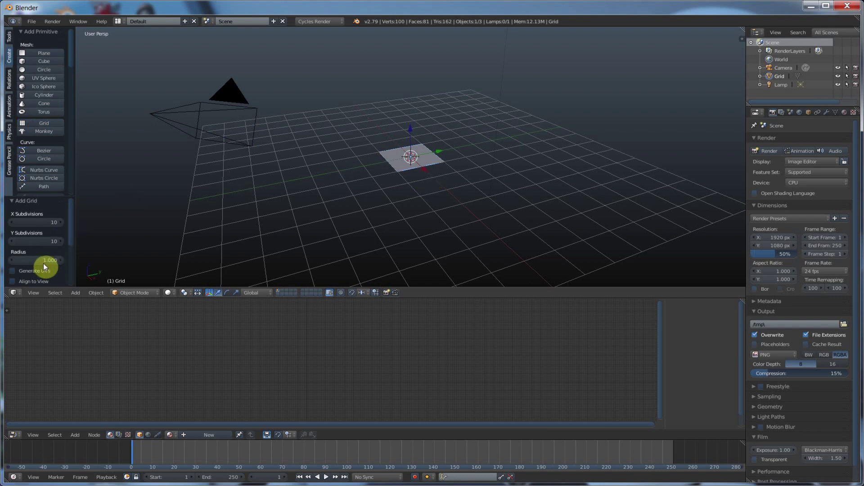
{"action": "left_click_drag", "start_coordinate": [43, 264], "coordinate": [392, 221]}
- Add a Suzanne monkey head and move it straight up, high above the grid
{"action": "scroll", "coordinate": [69, 259], "scroll_direction": "down", "scroll_amount": 5}
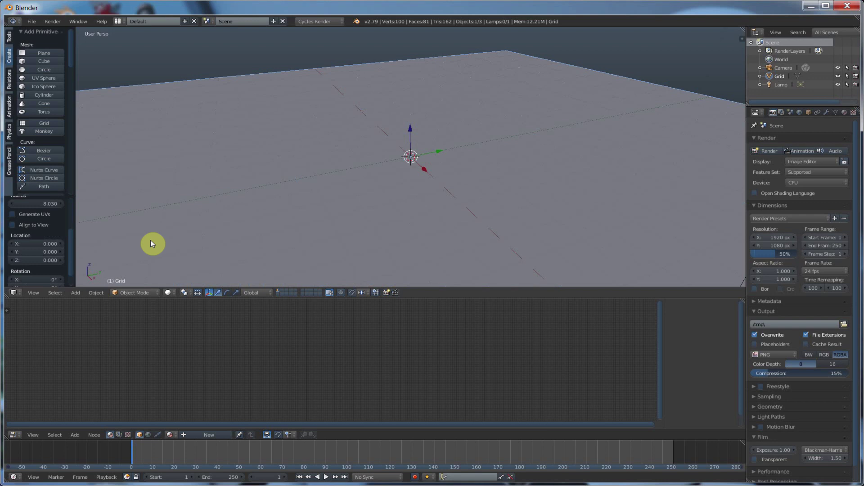
{"action": "scroll", "coordinate": [151, 244], "scroll_direction": "down", "scroll_amount": 3}
{"action": "scroll", "coordinate": [251, 209], "scroll_direction": "down", "scroll_amount": 3}
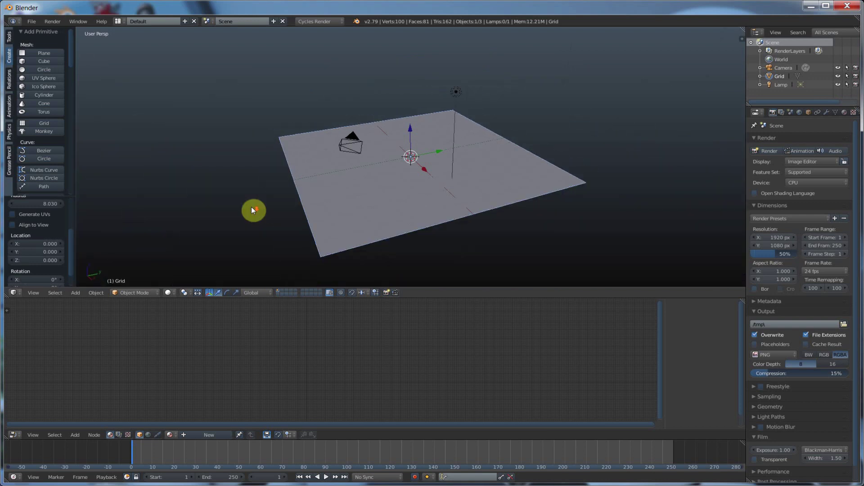
{"action": "left_click", "coordinate": [39, 131]}
{"action": "scroll", "coordinate": [407, 148], "scroll_direction": "down", "scroll_amount": 3}
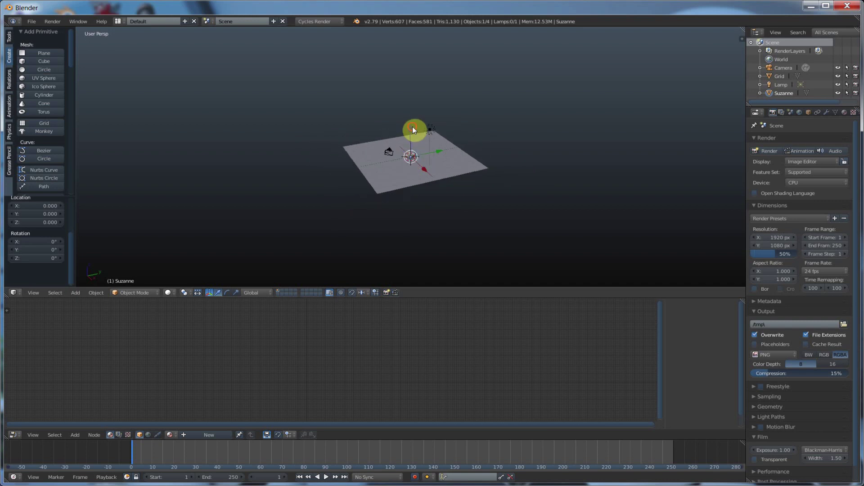
{"action": "left_click_drag", "start_coordinate": [413, 126], "coordinate": [408, 277]}
{"action": "middle_click_drag", "start_coordinate": [465, 195], "coordinate": [505, 201]}
{"action": "scroll", "coordinate": [506, 198], "scroll_direction": "up", "scroll_amount": 2}
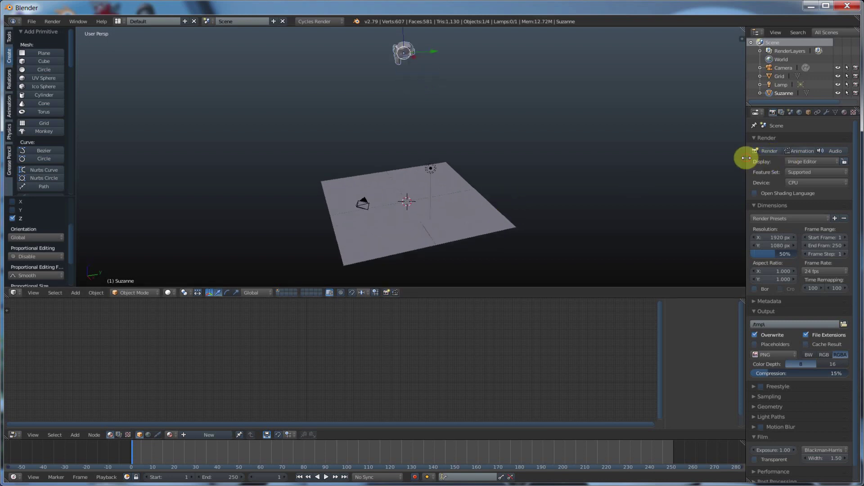
- Enable Rigid Body physics on both the grid and Suzanne
{"action": "left_click_drag", "start_coordinate": [745, 160], "coordinate": [724, 161]}
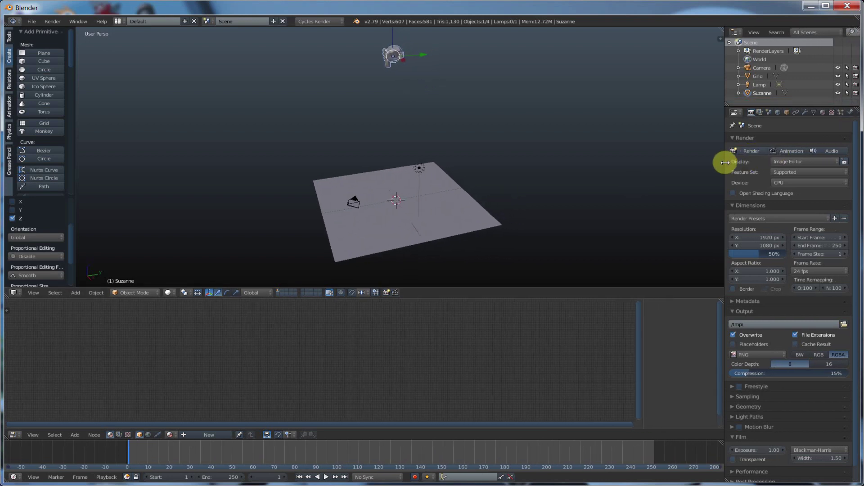
{"action": "left_click", "coordinate": [849, 114]}
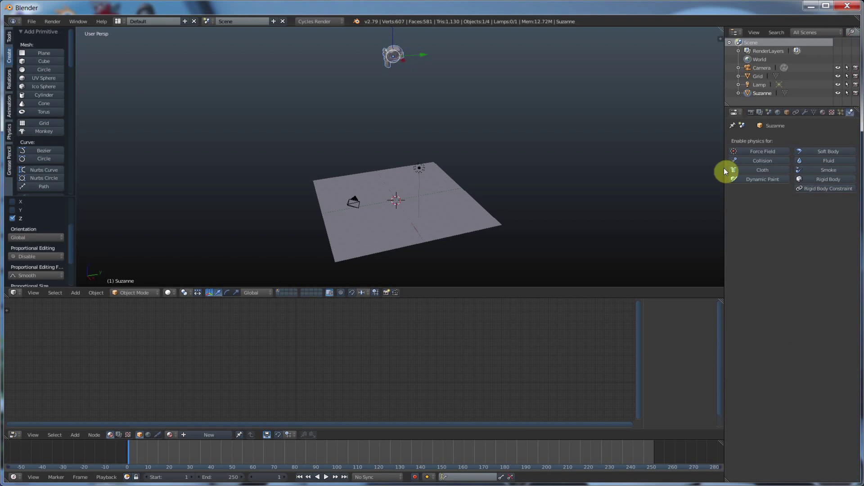
{"action": "right_click", "coordinate": [411, 227]}
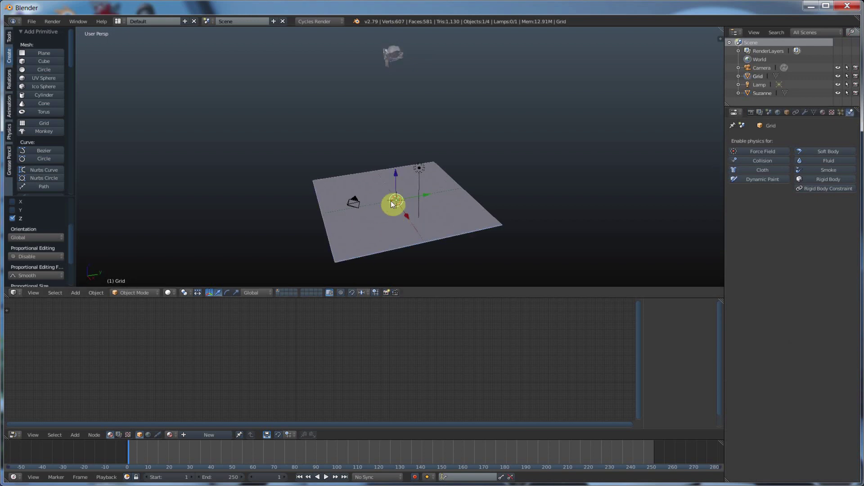
{"action": "left_click", "coordinate": [828, 179]}
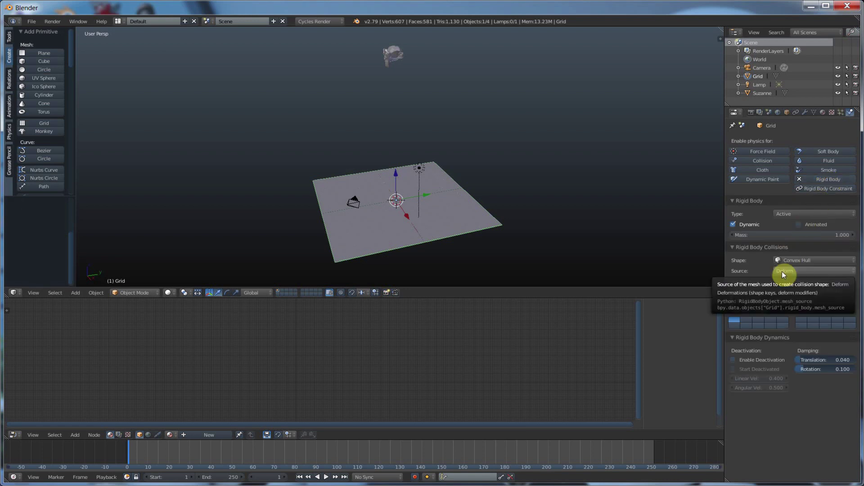
{"action": "right_click", "coordinate": [394, 54]}
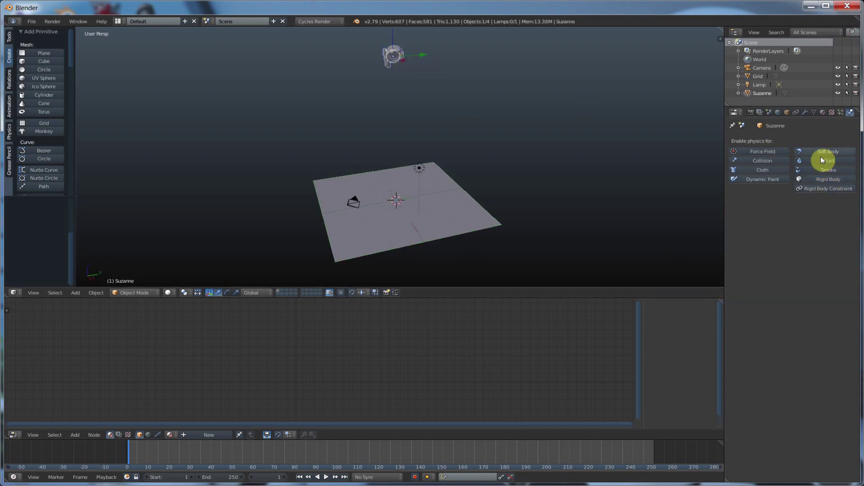
{"action": "left_click", "coordinate": [828, 180]}
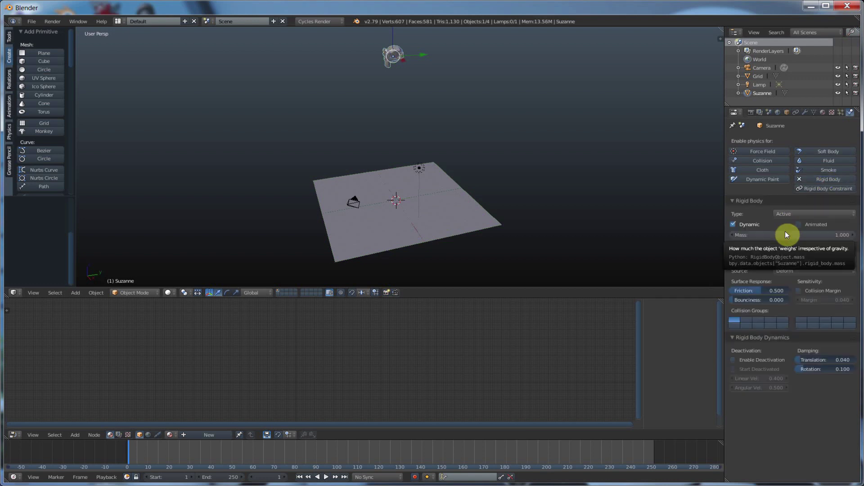
- Set the grid's Rigid Body Type to Passive
{"action": "right_click", "coordinate": [445, 232]}
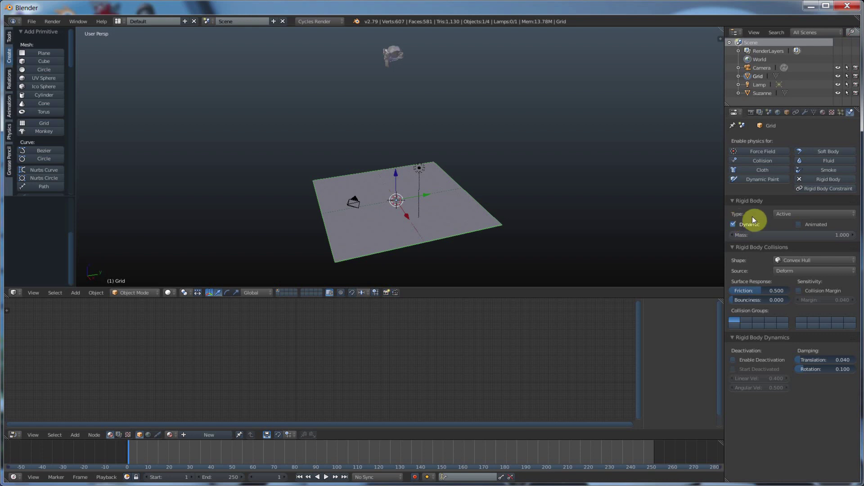
{"action": "left_click", "coordinate": [788, 213]}
{"action": "left_click", "coordinate": [790, 195]}
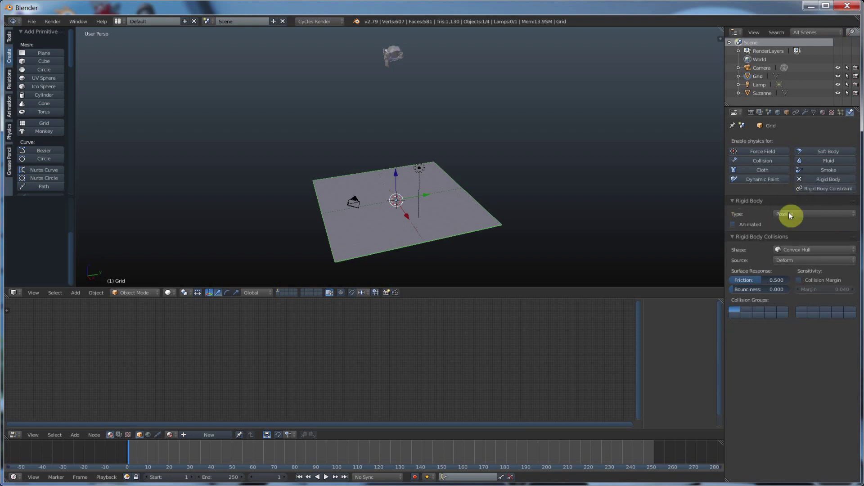
{"action": "left_click", "coordinate": [326, 478]}
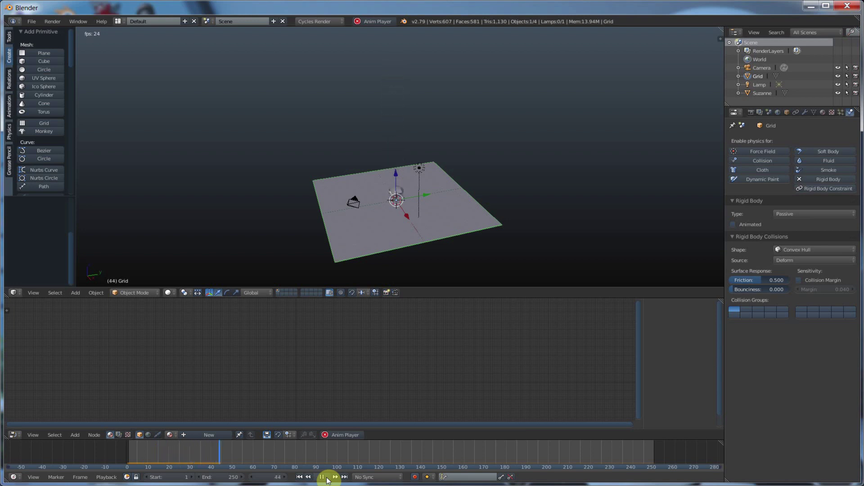
{"action": "scroll", "coordinate": [503, 236], "scroll_direction": "up", "scroll_amount": 2}
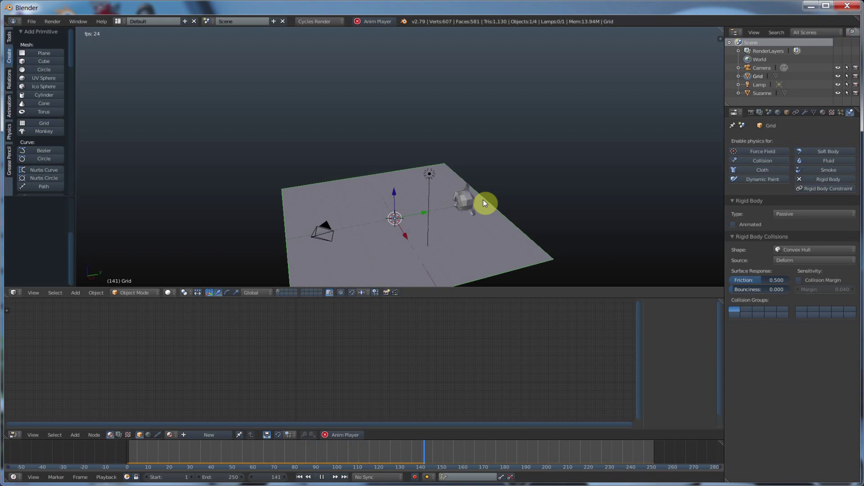
{"action": "left_click", "coordinate": [322, 478]}
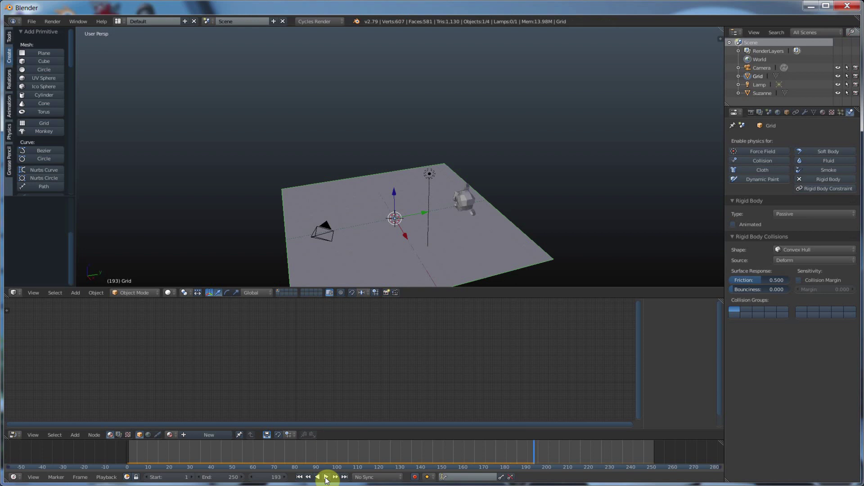
{"action": "left_click", "coordinate": [299, 477]}
{"action": "scroll", "coordinate": [488, 179], "scroll_direction": "down", "scroll_amount": 2}
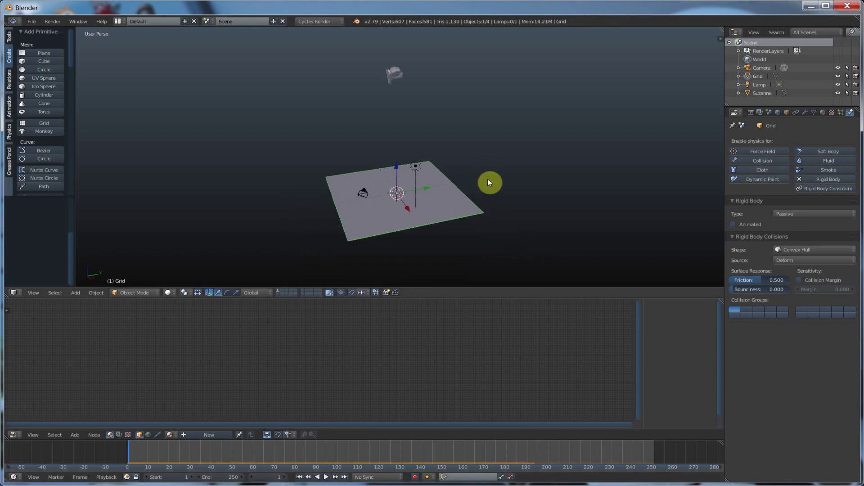
{"action": "middle_click_drag", "start_coordinate": [488, 171], "coordinate": [492, 166]}
{"action": "scroll", "coordinate": [492, 165], "scroll_direction": "up", "scroll_amount": 2}
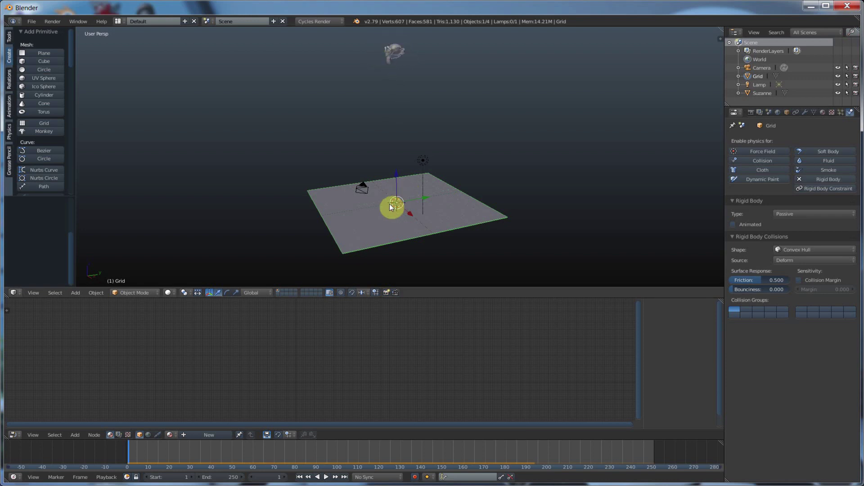
{"action": "middle_click_drag", "start_coordinate": [479, 139], "coordinate": [477, 148]}
{"action": "middle_click_drag", "start_coordinate": [378, 228], "coordinate": [394, 200]}
{"action": "scroll", "coordinate": [397, 54], "scroll_direction": "up", "scroll_amount": 1}
{"action": "scroll", "coordinate": [399, 95], "scroll_direction": "down", "scroll_amount": 1}
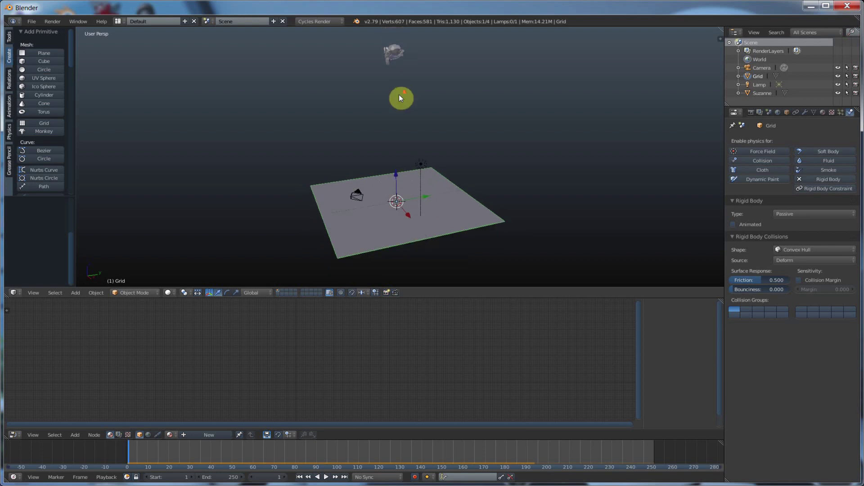
{"action": "left_click", "coordinate": [325, 477]}
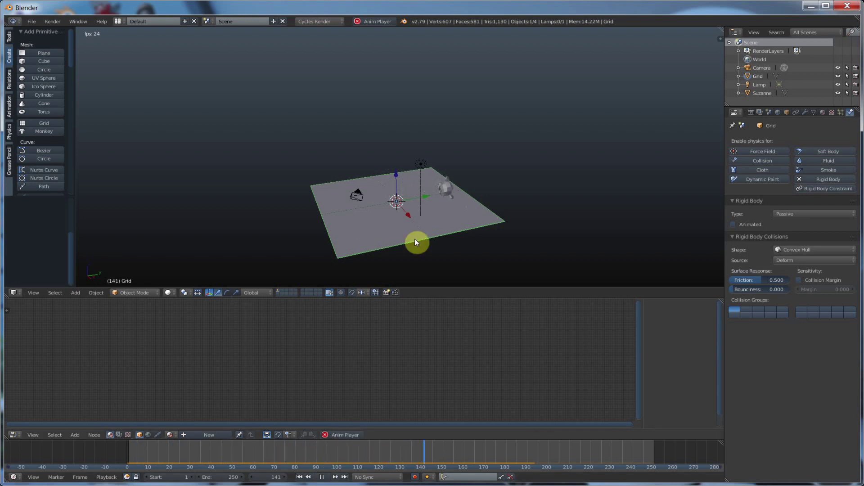
- Rewind to frame 1 and duplicate Suzanne twice, placing copies up-left and to the right
{"action": "left_click", "coordinate": [321, 477]}
{"action": "left_click", "coordinate": [299, 478]}
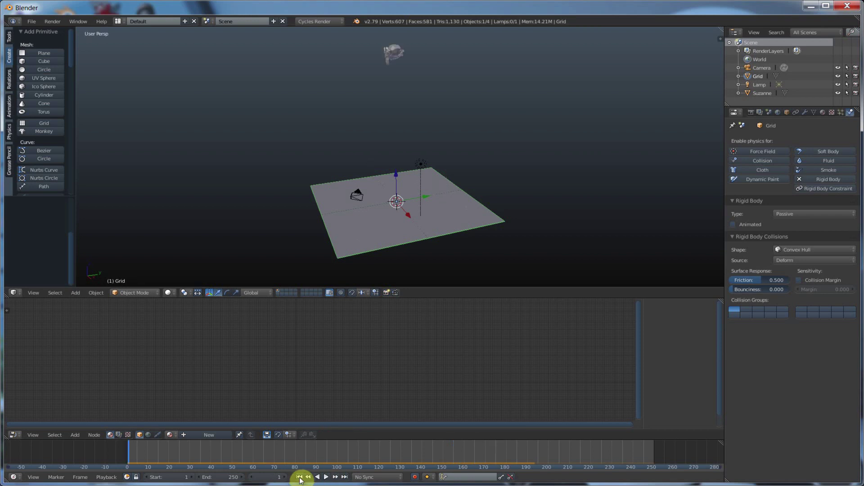
{"action": "left_click", "coordinate": [394, 55]}
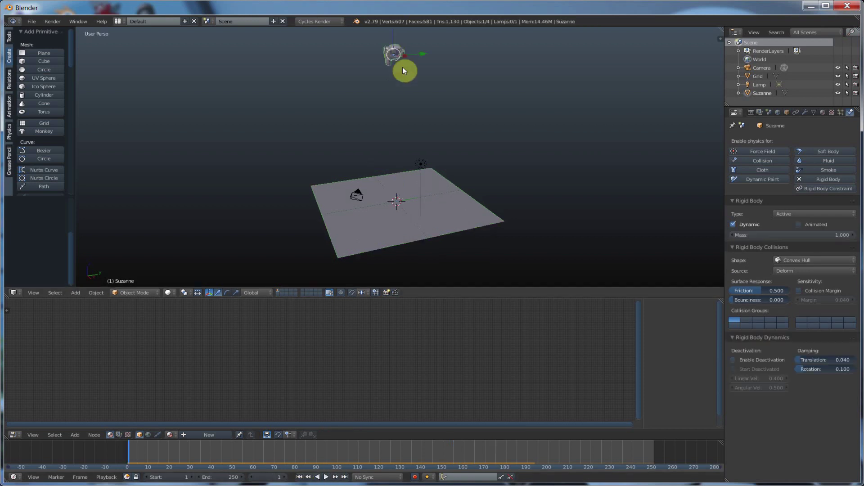
{"action": "key", "text": "shift+d"}
{"action": "left_click", "coordinate": [385, 58]}
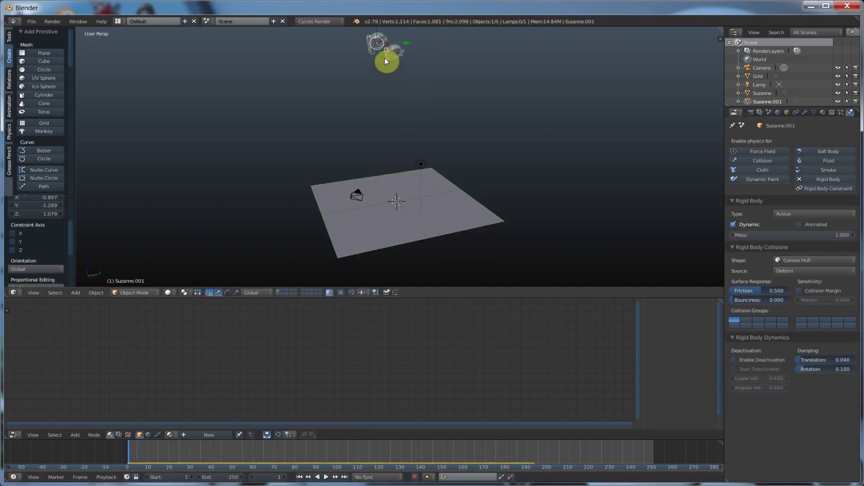
{"action": "key", "text": "shift+d"}
{"action": "left_click", "coordinate": [431, 56]}
- Add a fourth Suzanne copy and move it vertically to sit lower than the others
{"action": "key", "text": "shift+d"}
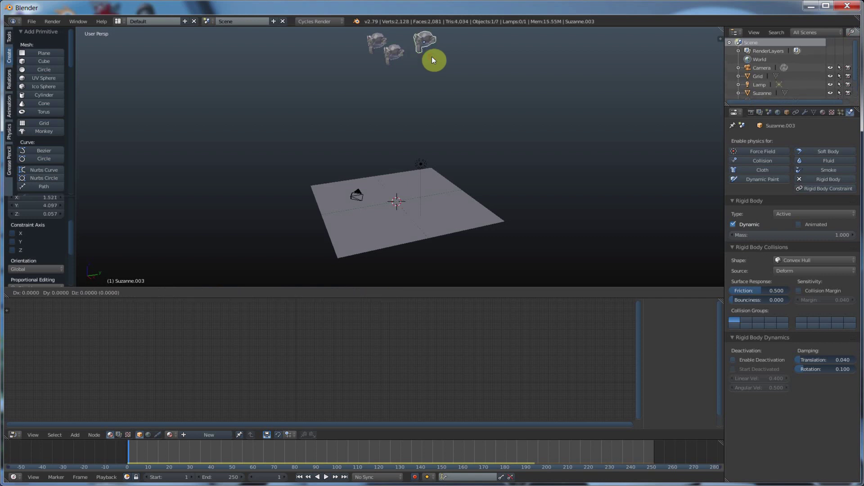
{"action": "right_click", "coordinate": [431, 56]}
{"action": "key", "text": "g"}
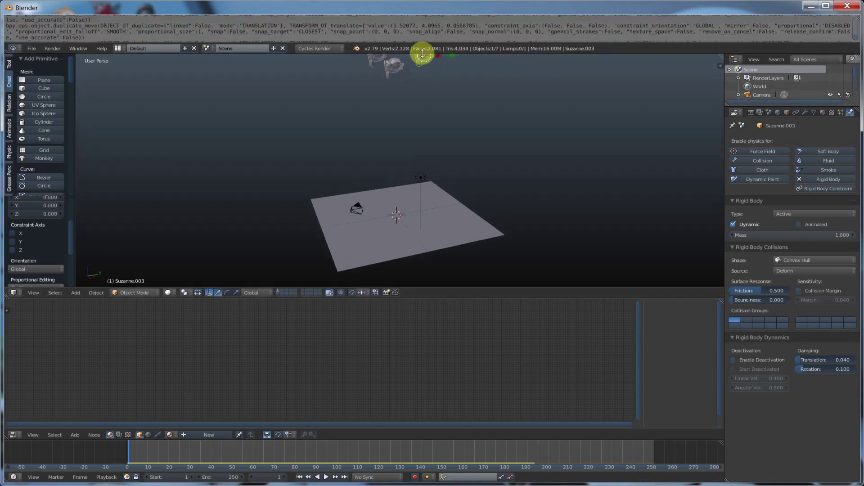
{"action": "left_click", "coordinate": [436, 9]}
{"action": "key", "text": "g"}
{"action": "key", "text": "z"}
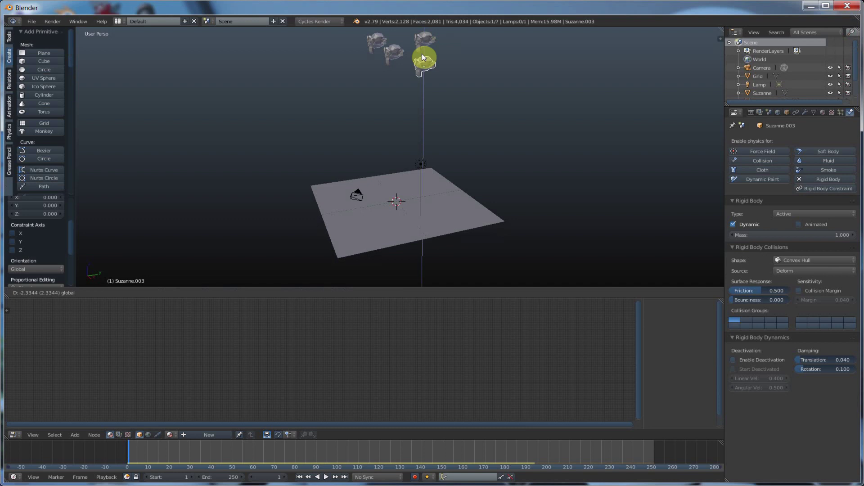
{"action": "left_click", "coordinate": [422, 53]}
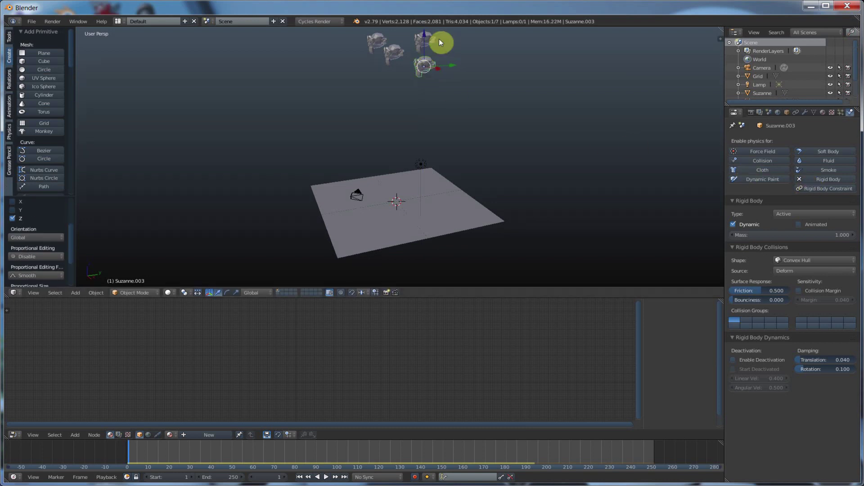
{"action": "right_click", "coordinate": [376, 42]}
{"action": "right_click", "coordinate": [418, 40]}
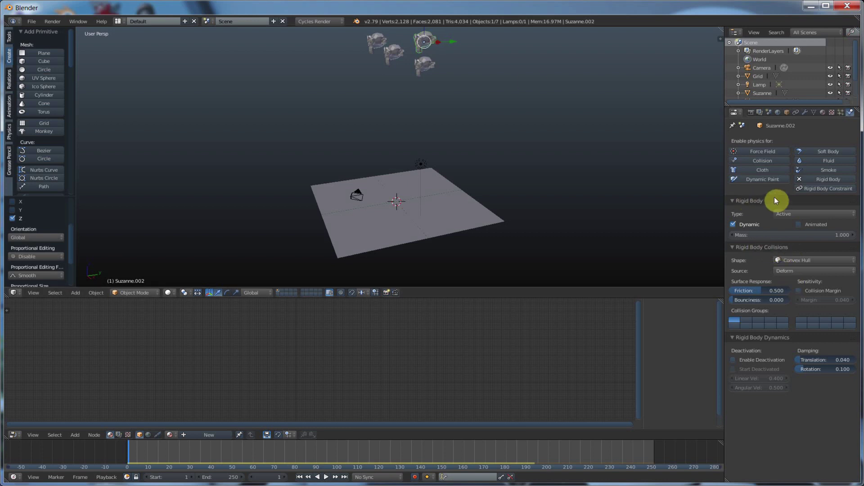
- Play the four-head drop simulation and zoom in as the heads land on the grid
{"action": "left_click", "coordinate": [325, 477]}
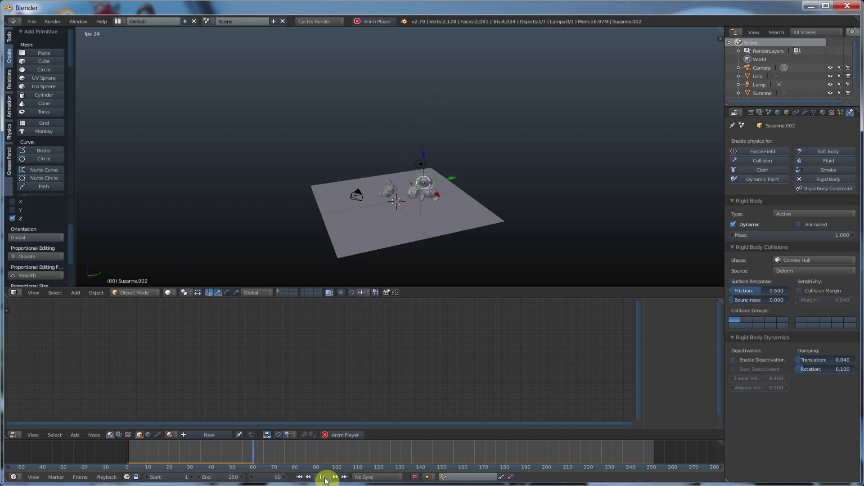
{"action": "scroll", "coordinate": [465, 234], "scroll_direction": "up", "scroll_amount": 3}
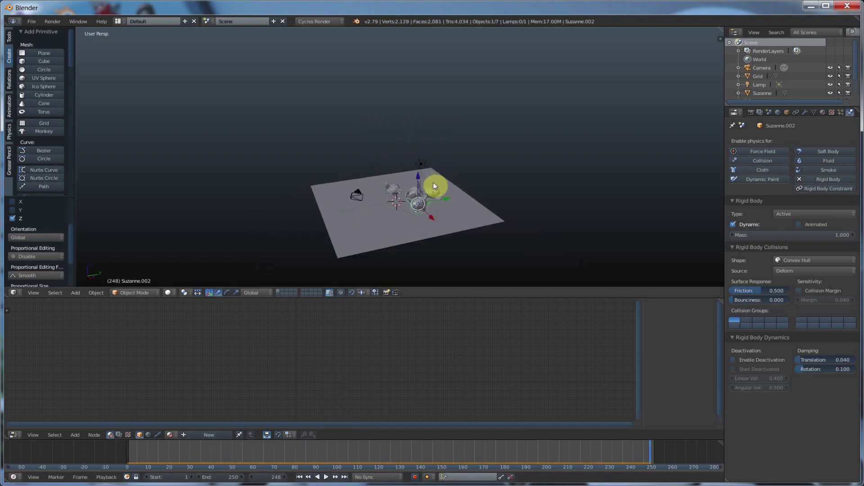
{"action": "scroll", "coordinate": [433, 182], "scroll_direction": "up", "scroll_amount": 1}
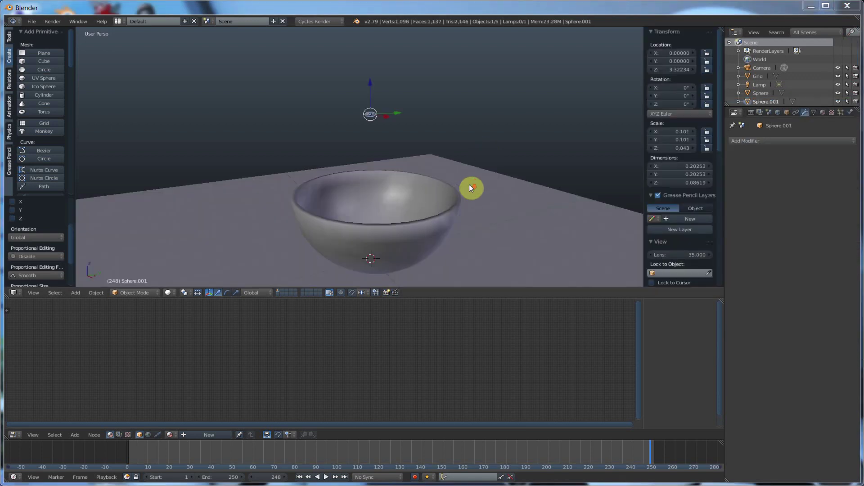
- Open the bowl scene and orbit the view to look down into the bowl
{"action": "left_click", "coordinate": [370, 113]}
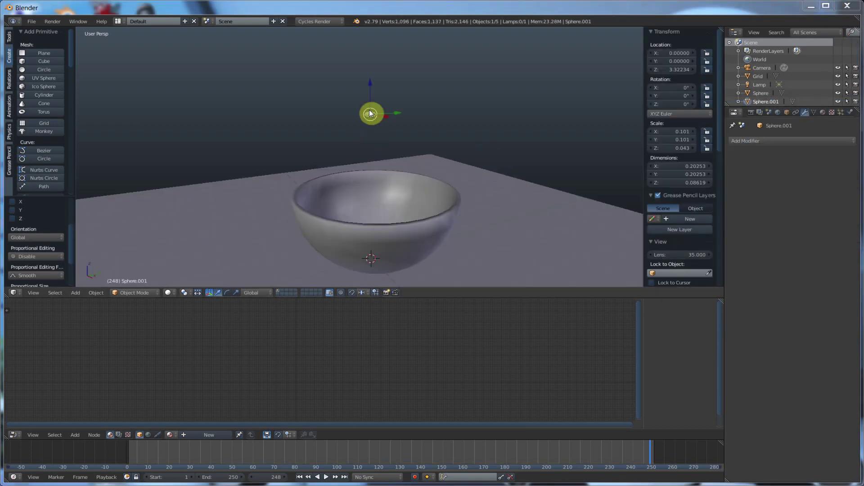
{"action": "left_click", "coordinate": [374, 115]}
{"action": "left_click", "coordinate": [374, 115]}
{"action": "scroll", "coordinate": [445, 110], "scroll_direction": "up", "scroll_amount": 4}
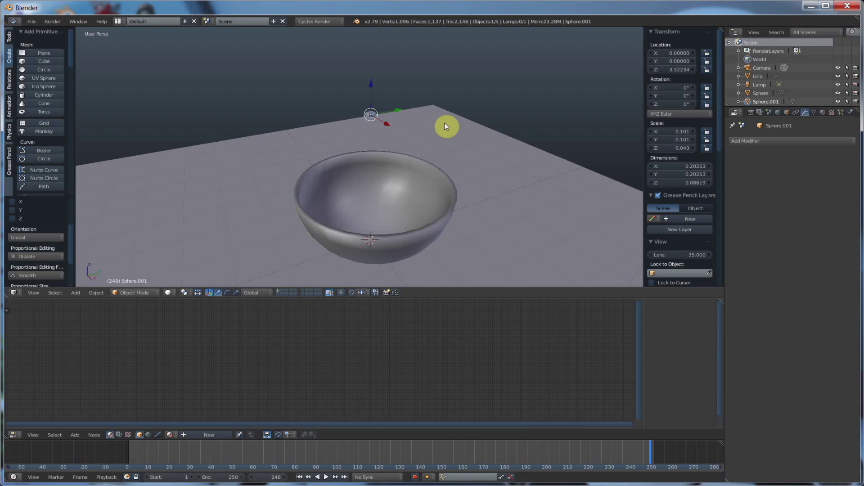
{"action": "mouse_move", "coordinate": [521, 98]}
{"action": "middle_mouse_down"}
{"action": "mouse_move", "coordinate": [525, 83]}
{"action": "mouse_move", "coordinate": [531, 99]}
{"action": "middle_mouse_up"}
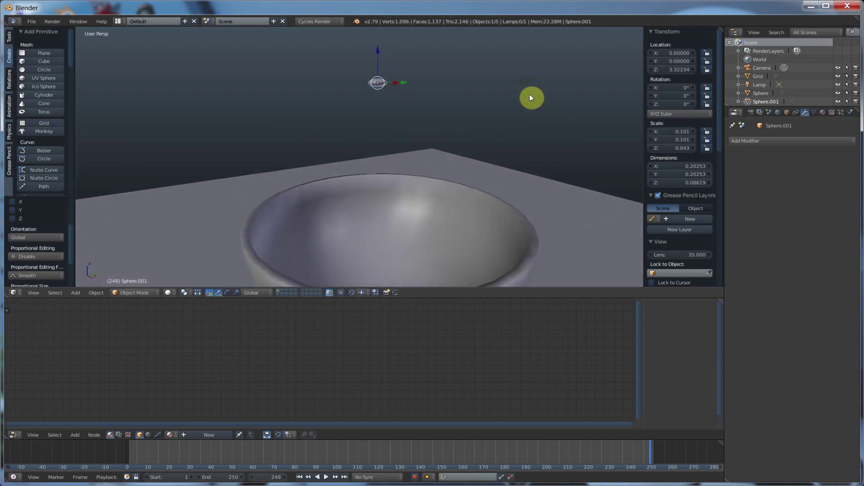
{"action": "scroll", "coordinate": [459, 158], "scroll_direction": "down", "scroll_amount": 5}
- Make the bowl a Passive rigid body with a Convex Hull collision shape
{"action": "right_click", "coordinate": [420, 213]}
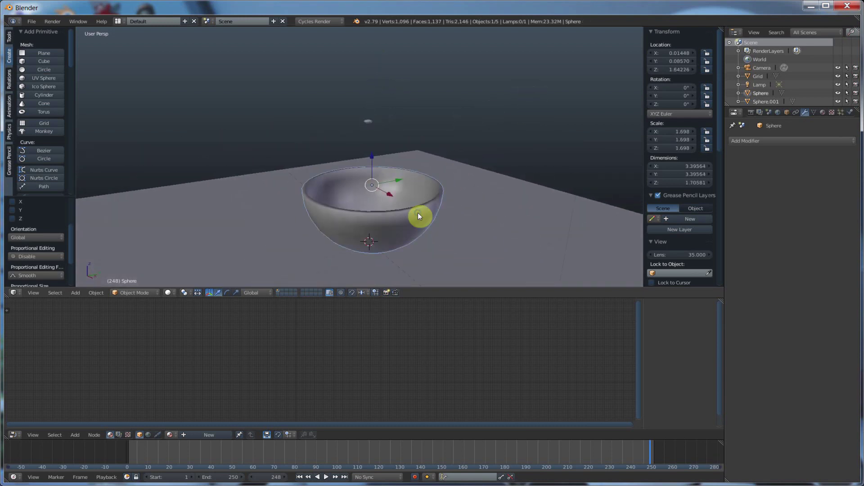
{"action": "left_click", "coordinate": [779, 142]}
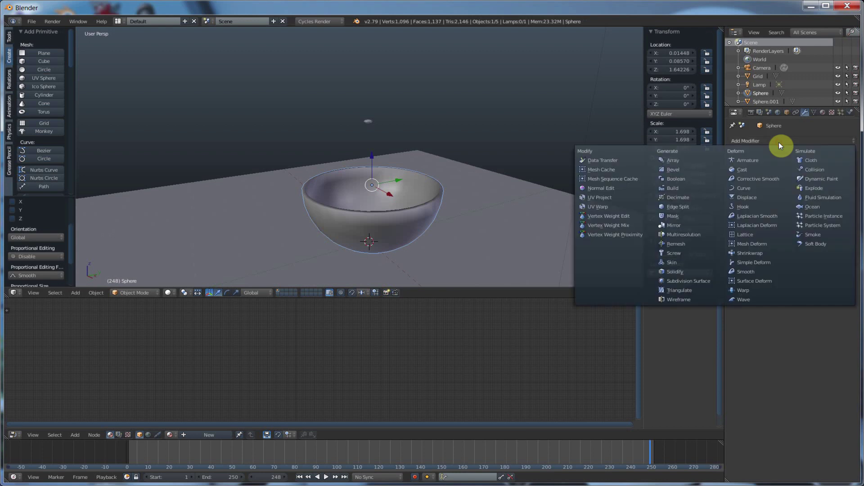
{"action": "left_click", "coordinate": [851, 113]}
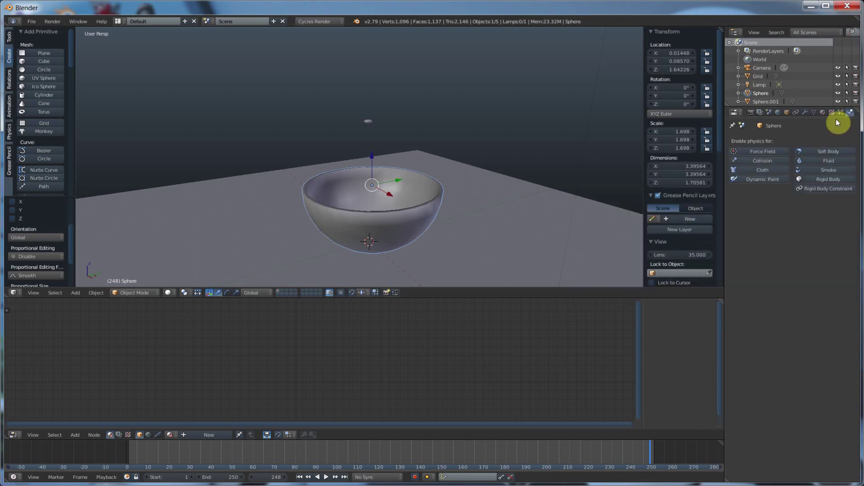
{"action": "left_click", "coordinate": [823, 179]}
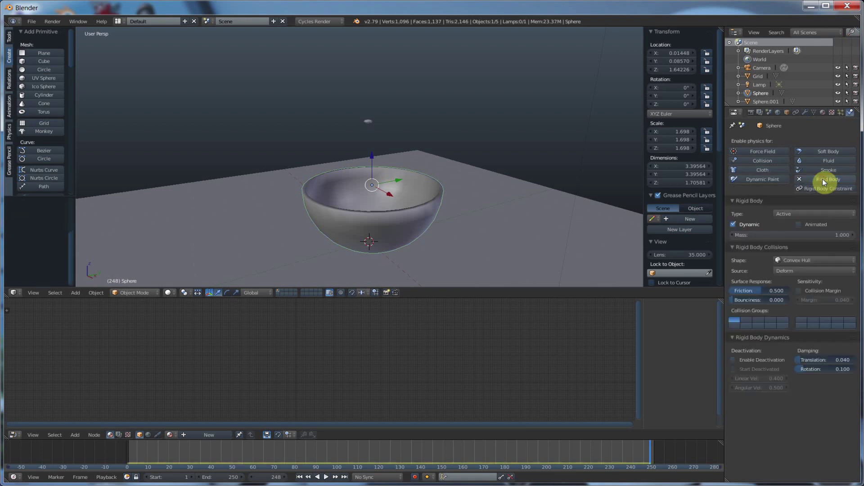
{"action": "left_click", "coordinate": [782, 214]}
{"action": "left_click", "coordinate": [787, 194]}
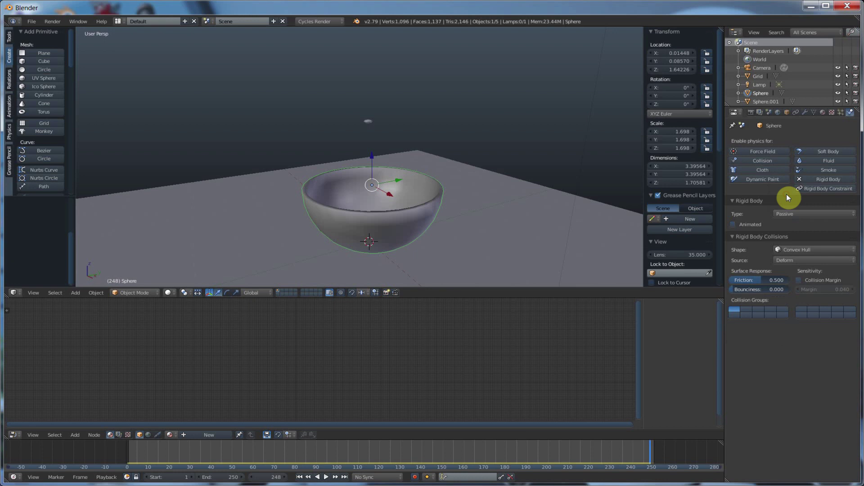
{"action": "left_click", "coordinate": [370, 121]}
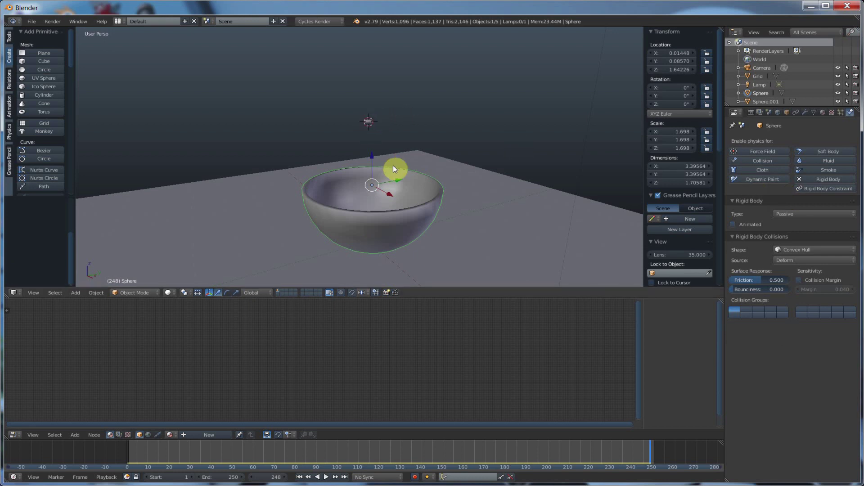
- Make the small Sphere.001 an Active rigid body with mass 1.000
{"action": "right_click", "coordinate": [369, 123]}
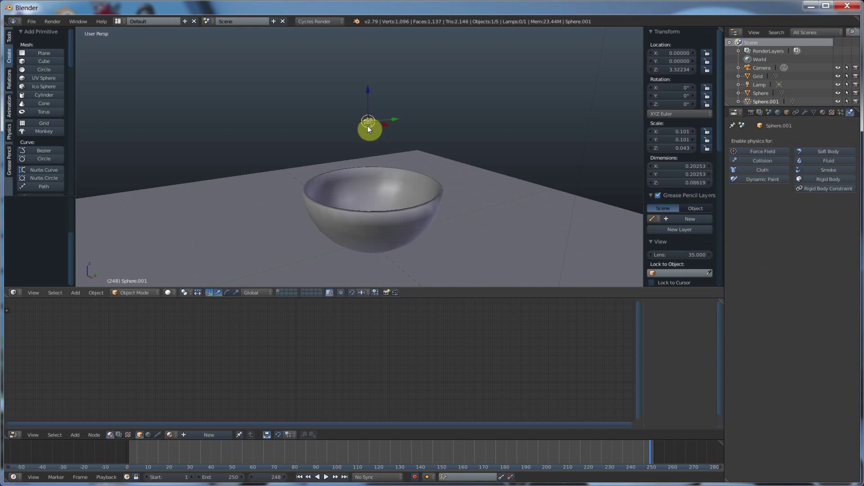
{"action": "scroll", "coordinate": [365, 132], "scroll_direction": "up", "scroll_amount": 3}
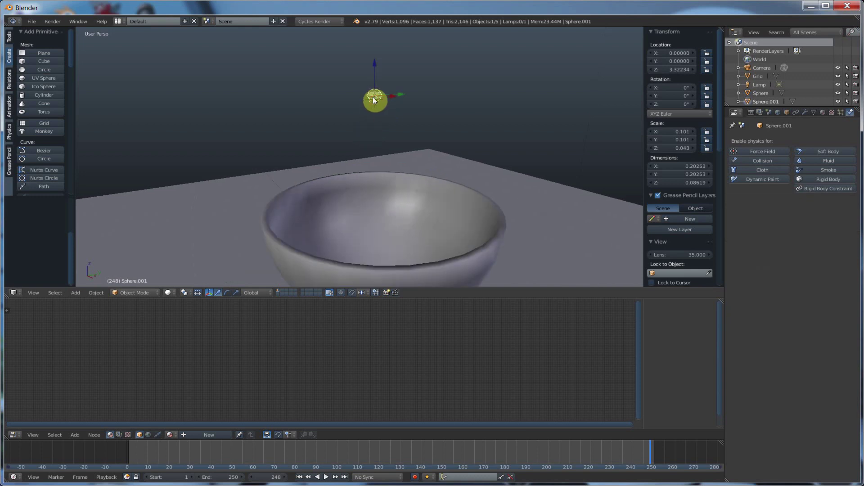
{"action": "left_click", "coordinate": [833, 179]}
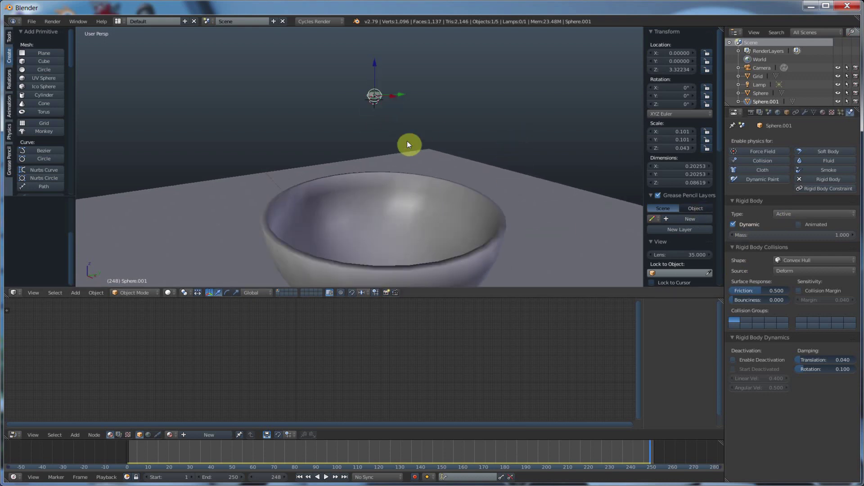
{"action": "scroll", "coordinate": [407, 142], "scroll_direction": "down", "scroll_amount": 1}
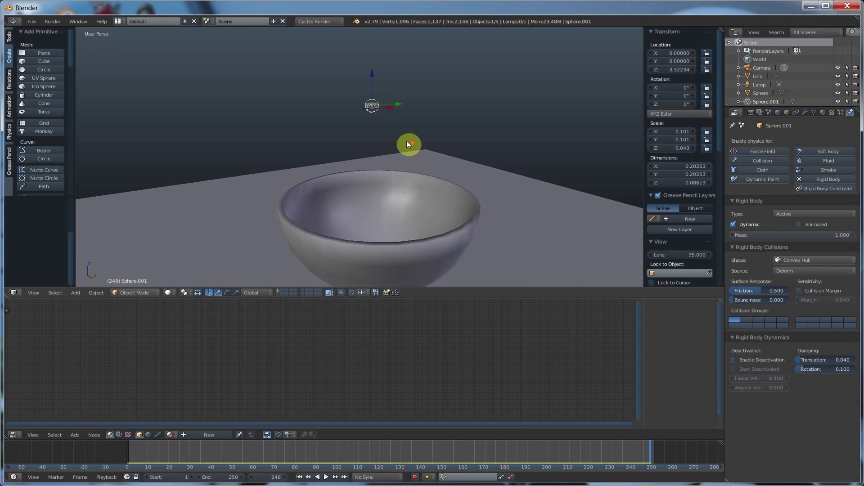
- Duplicate the small sphere repeatedly, stacking the copies in columns above the bowl
{"action": "scroll", "coordinate": [406, 141], "scroll_direction": "up", "scroll_amount": 3}
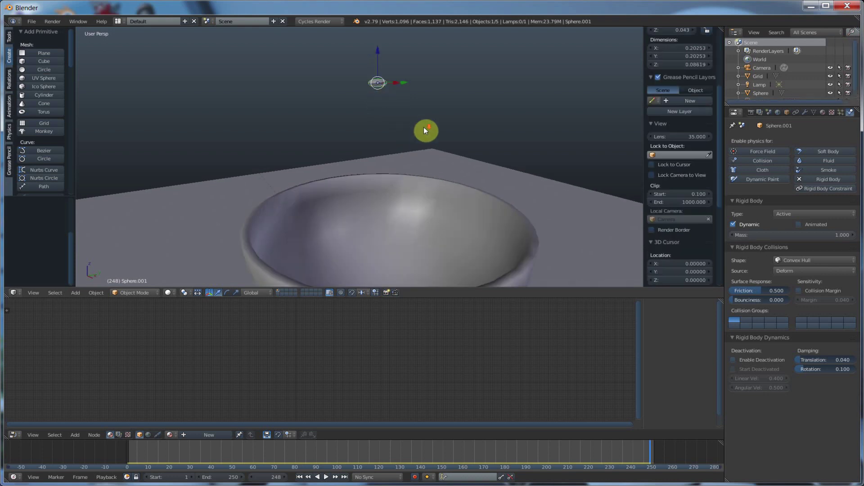
{"action": "scroll", "coordinate": [423, 127], "scroll_direction": "down", "scroll_amount": 1}
{"action": "key", "text": "shift+d"}
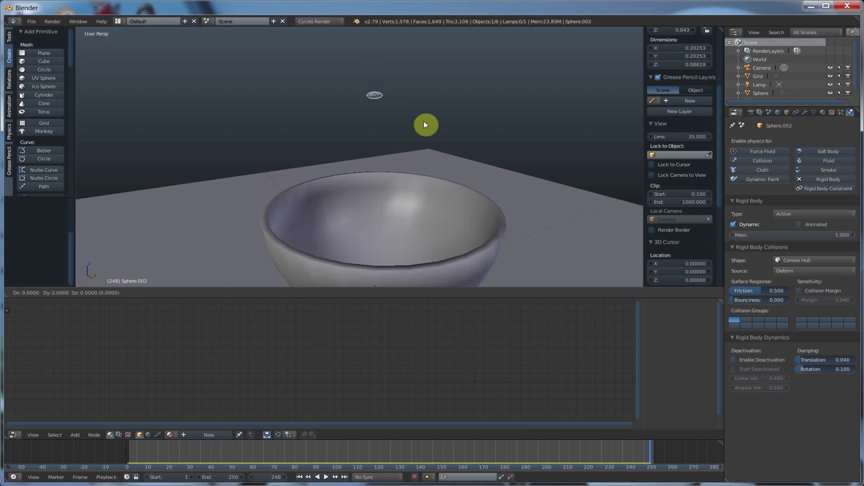
{"action": "left_click", "coordinate": [424, 118]}
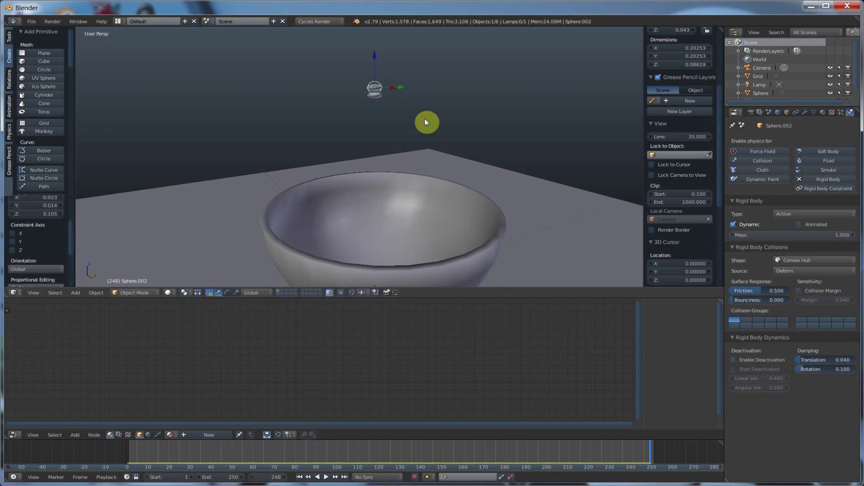
{"action": "right_click", "coordinate": [371, 96], "text": "shift"}
{"action": "key", "text": "shift+d"}
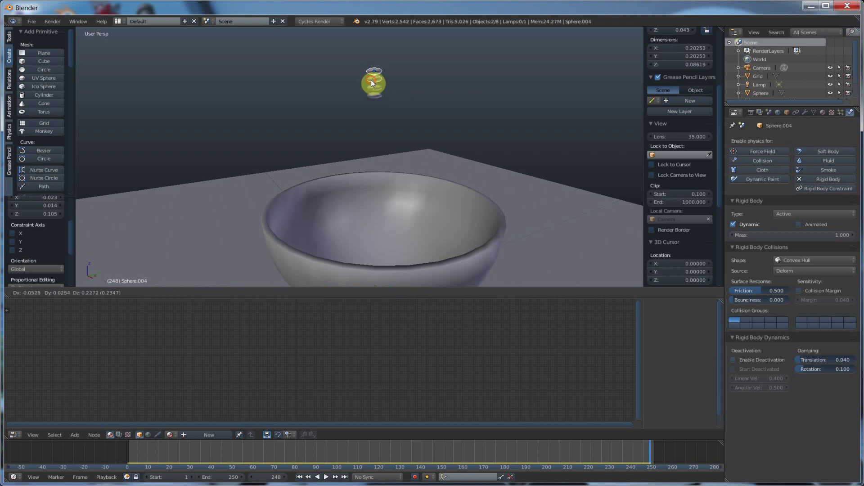
{"action": "left_click", "coordinate": [371, 80]}
{"action": "right_click", "coordinate": [371, 88], "text": "shift"}
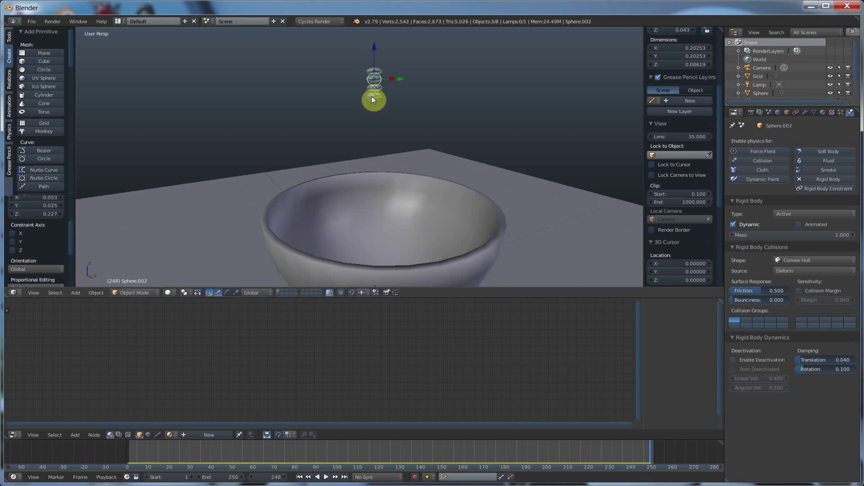
{"action": "right_click", "coordinate": [372, 96], "text": "shift"}
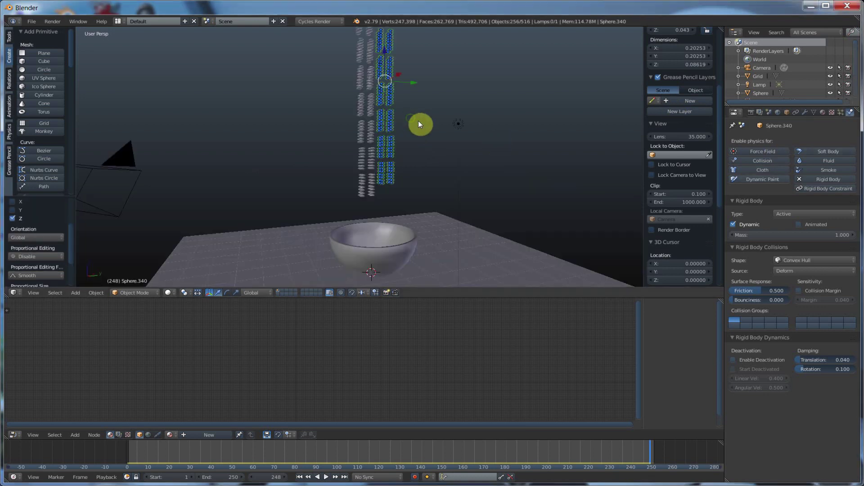
- Orbit around the 516-object sphere column to inspect it above the bowl
{"action": "middle_click_drag", "start_coordinate": [419, 123], "coordinate": [431, 127]}
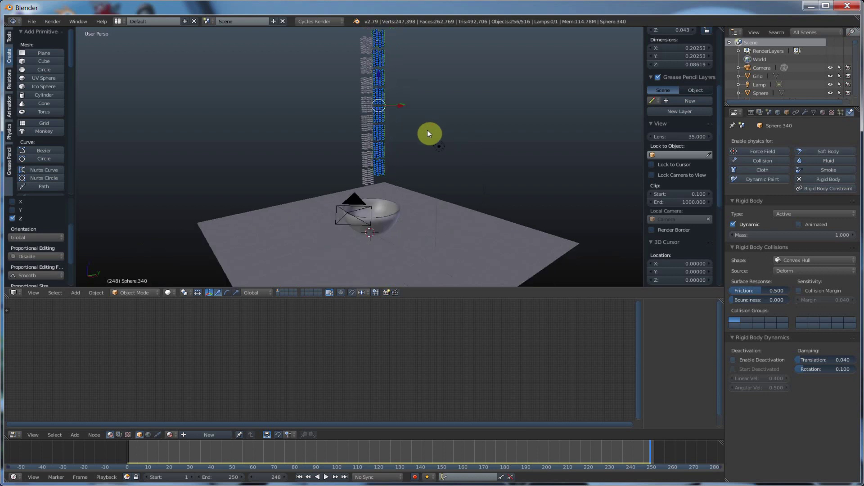
{"action": "scroll", "coordinate": [395, 166], "scroll_direction": "up", "scroll_amount": 6}
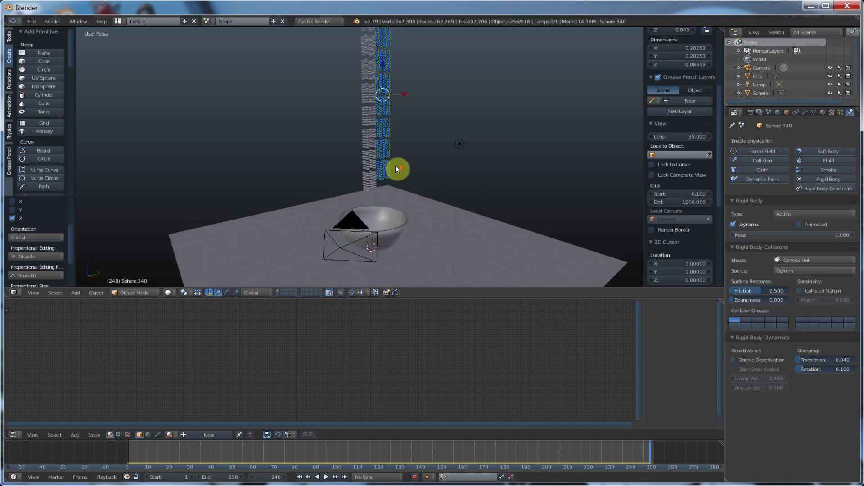
{"action": "right_click", "coordinate": [384, 247]}
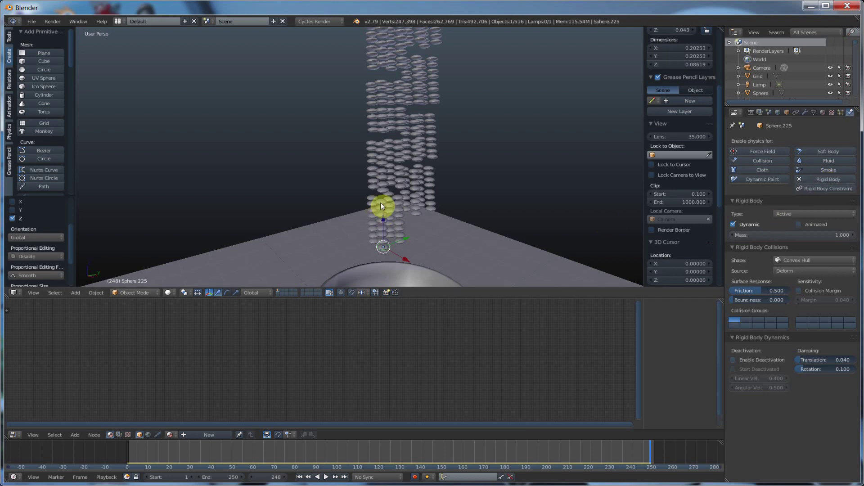
{"action": "middle_click_drag", "start_coordinate": [480, 157], "coordinate": [459, 176]}
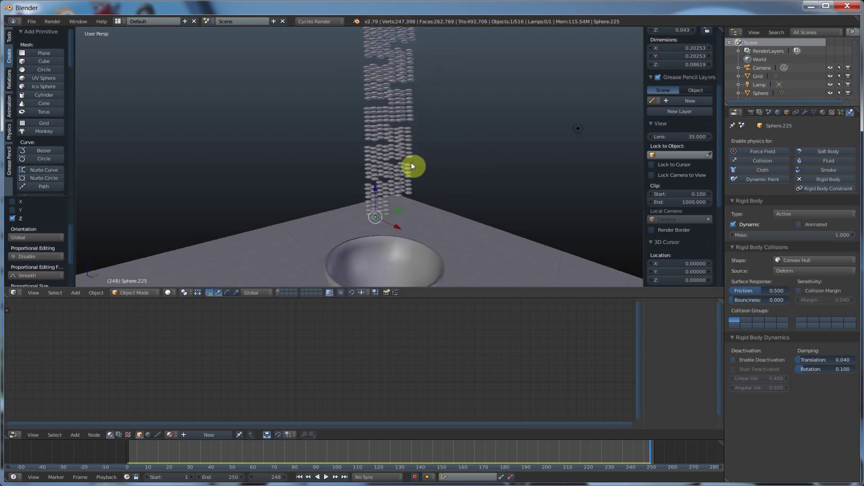
{"action": "middle_click_drag", "start_coordinate": [411, 163], "coordinate": [406, 142]}
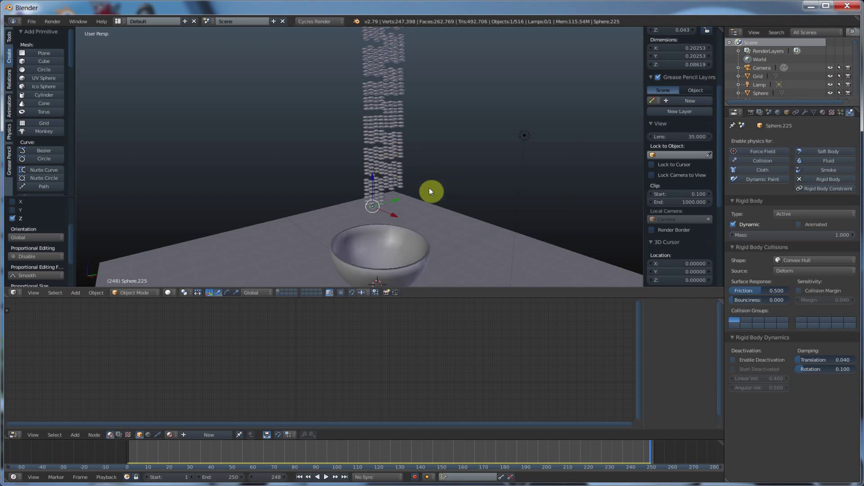
{"action": "middle_click_drag", "start_coordinate": [428, 188], "coordinate": [426, 152]}
{"action": "scroll", "coordinate": [426, 152], "scroll_direction": "up", "scroll_amount": 2}
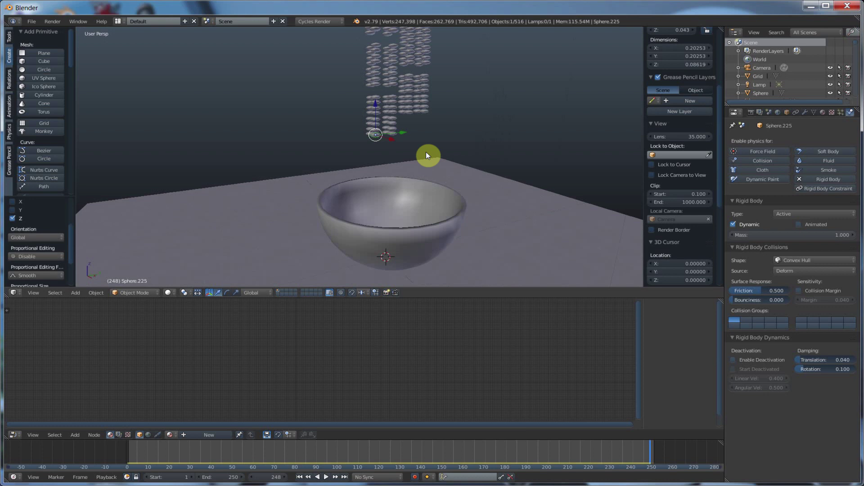
- Check the bowl's Passive Convex Hull settings and rewind the timeline to frame 1
{"action": "right_click", "coordinate": [370, 186]}
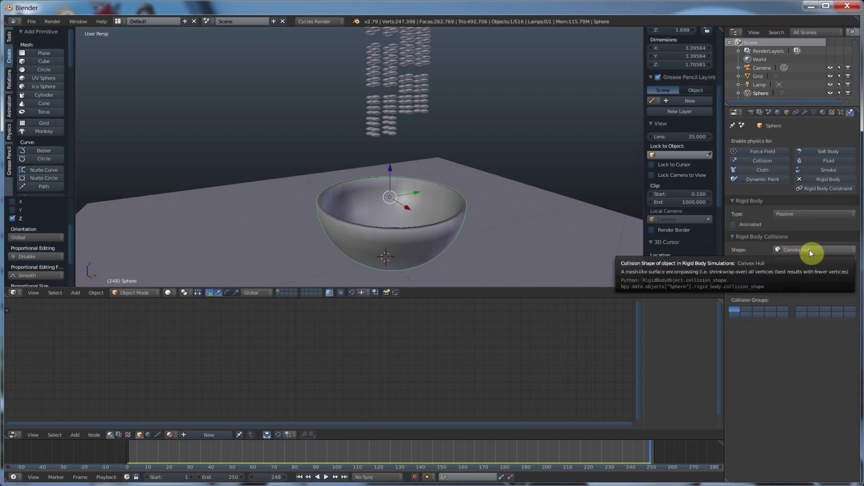
{"action": "left_click", "coordinate": [299, 477]}
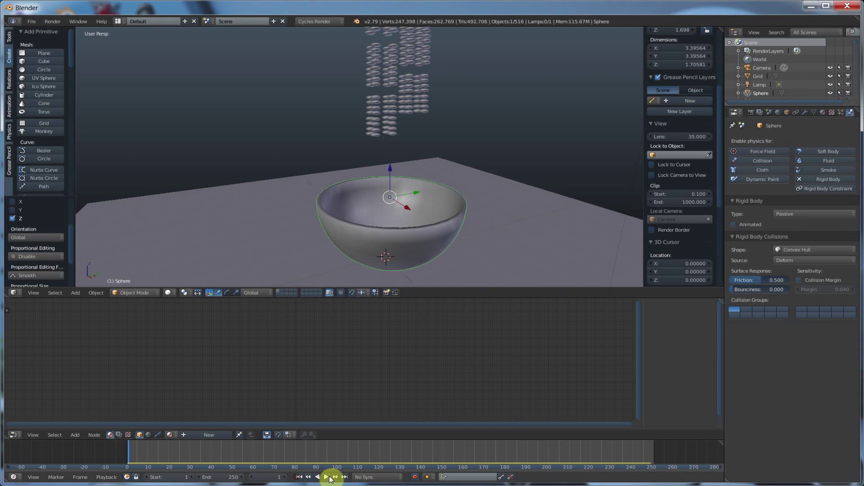
- Play the candy drop into the bowl, pause partway, and rewind to frame 1
{"action": "left_click", "coordinate": [326, 477]}
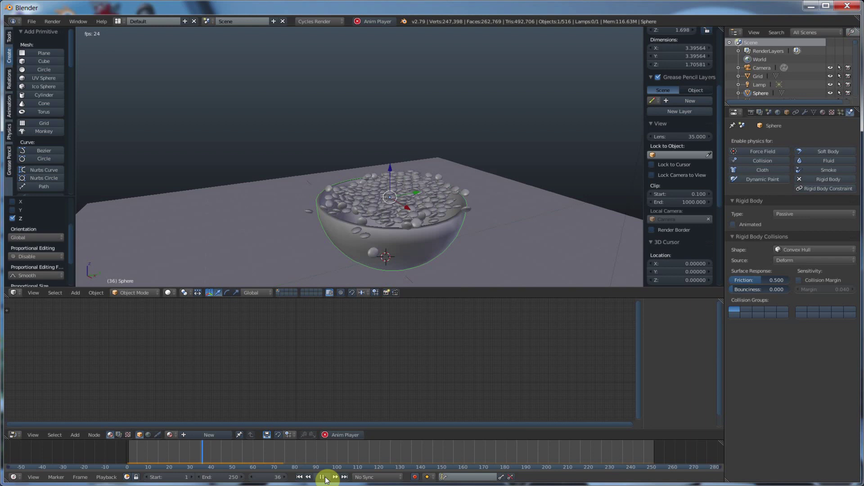
{"action": "left_click", "coordinate": [319, 478]}
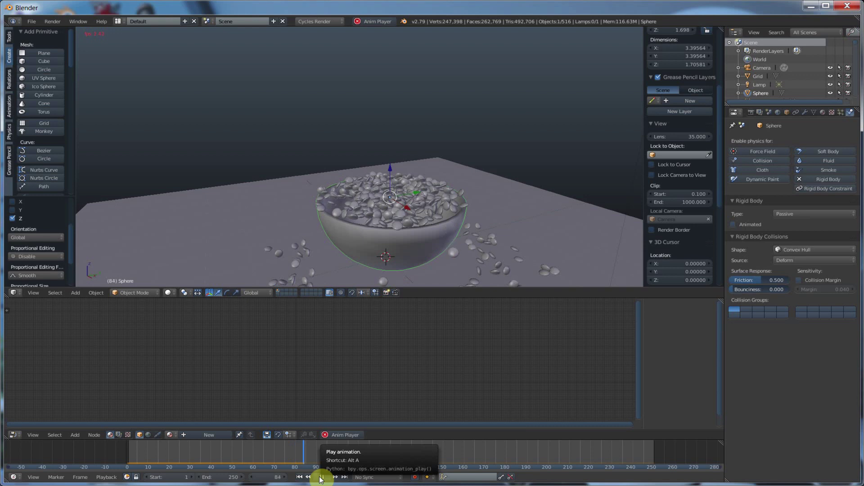
{"action": "left_click", "coordinate": [321, 478]}
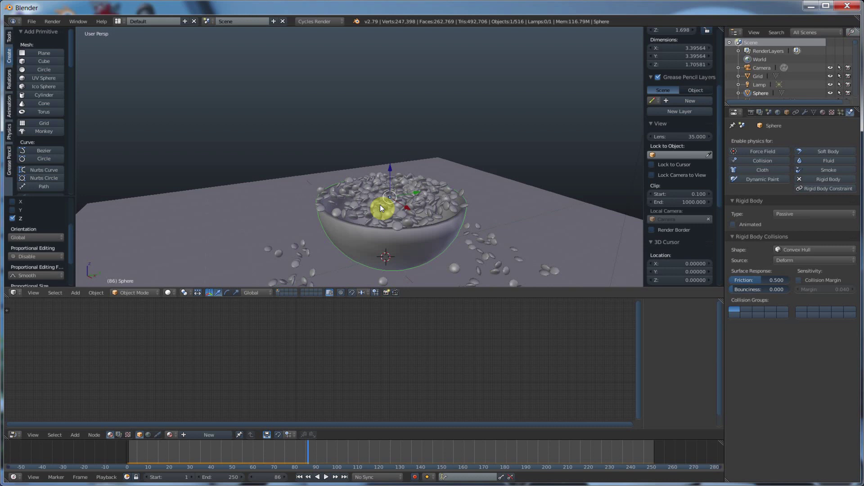
{"action": "left_click", "coordinate": [299, 477]}
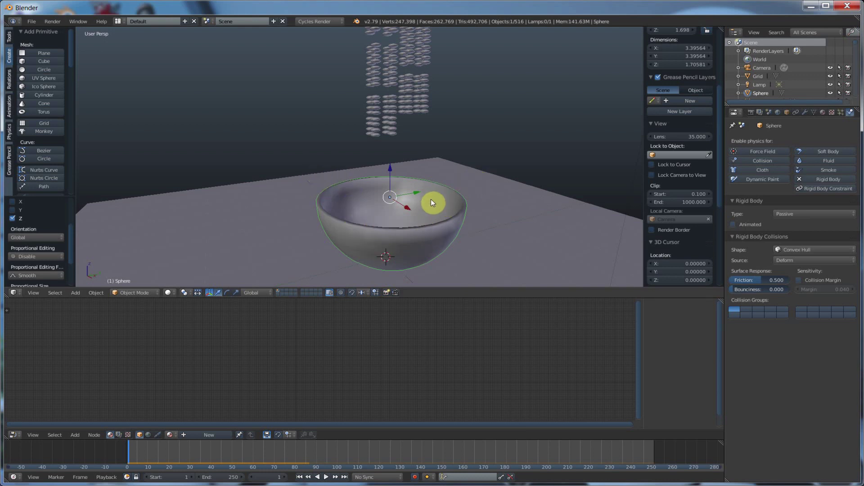
- Switch the bowl's rigid-body collision shape from Convex Hull to Mesh and replay the simulation
{"action": "left_click", "coordinate": [784, 250]}
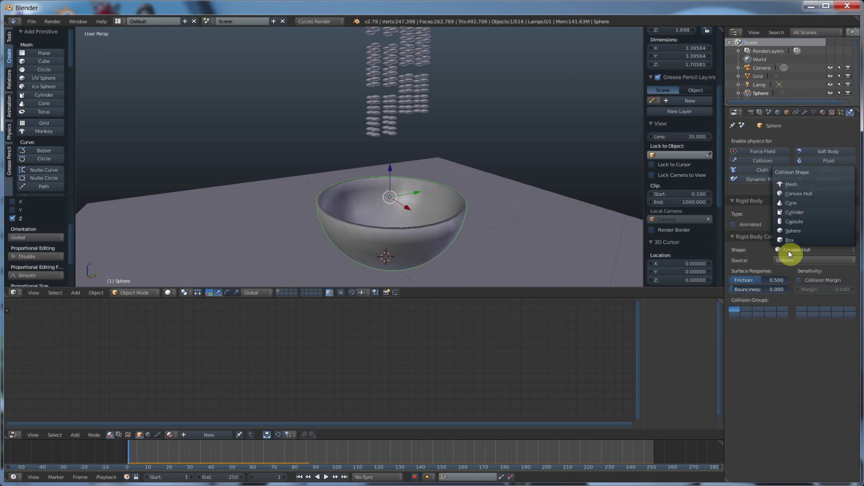
{"action": "left_click", "coordinate": [801, 182]}
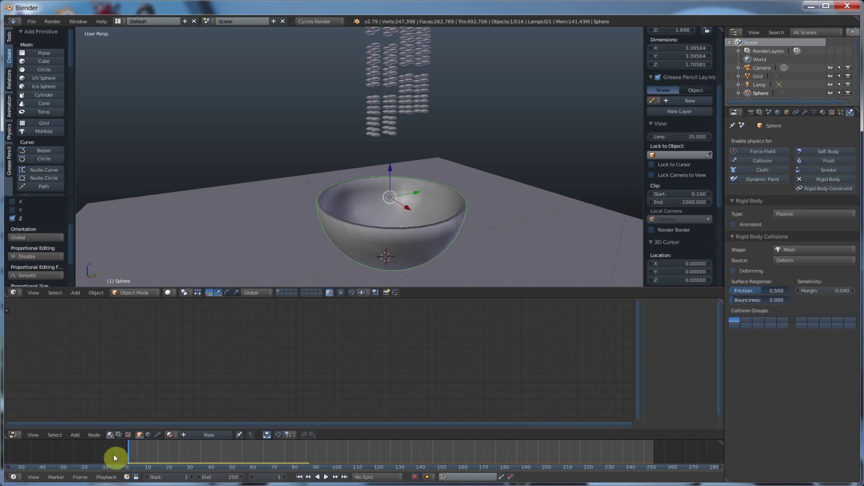
{"action": "left_click", "coordinate": [327, 476]}
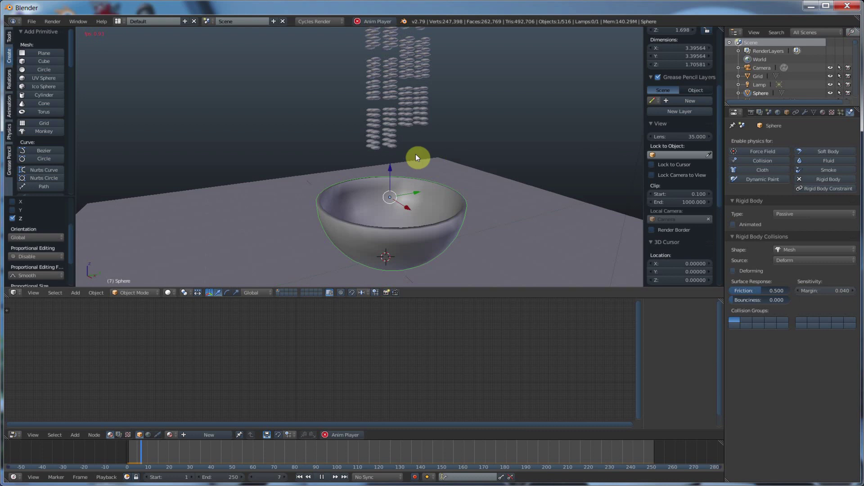
- Stop playback and set the animation's end frame to 90, framing the early timeline frames
{"action": "key", "text": "Escape"}
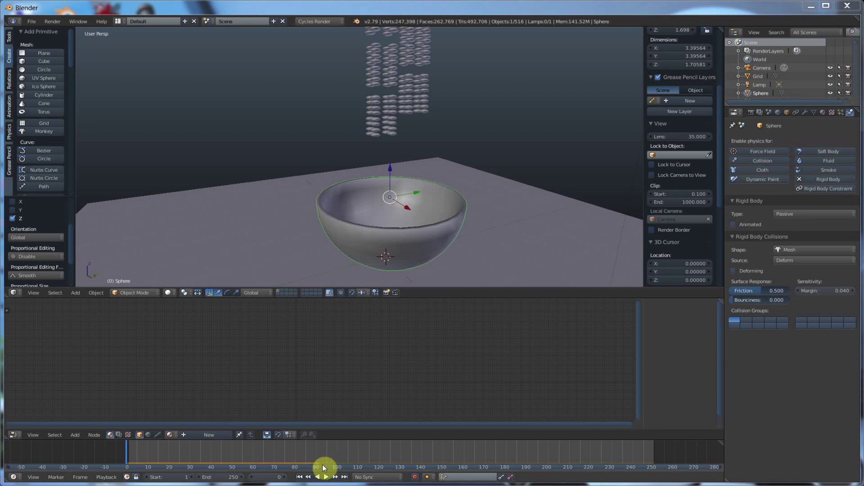
{"action": "left_click", "coordinate": [242, 477]}
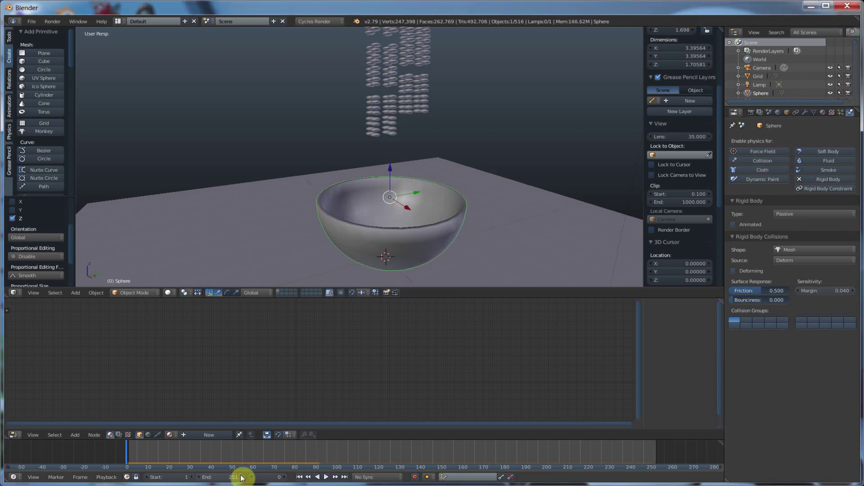
{"action": "left_click", "coordinate": [227, 476]}
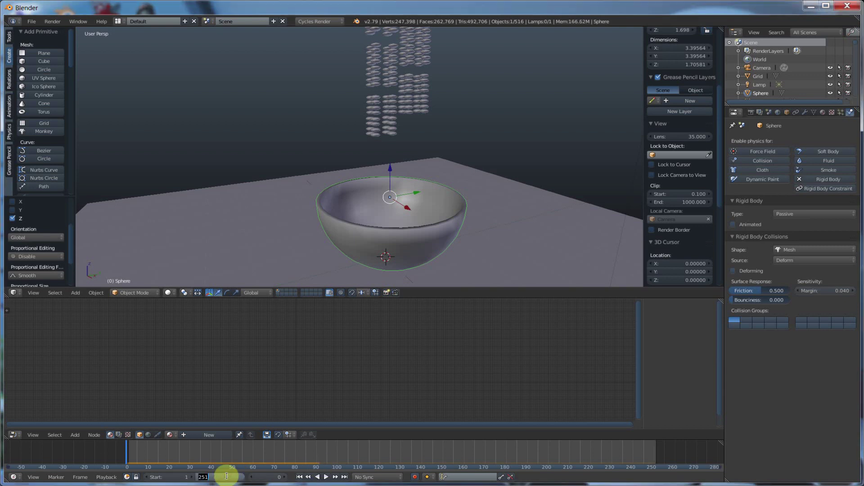
{"action": "type", "text": "90"}
{"action": "key", "text": "Return"}
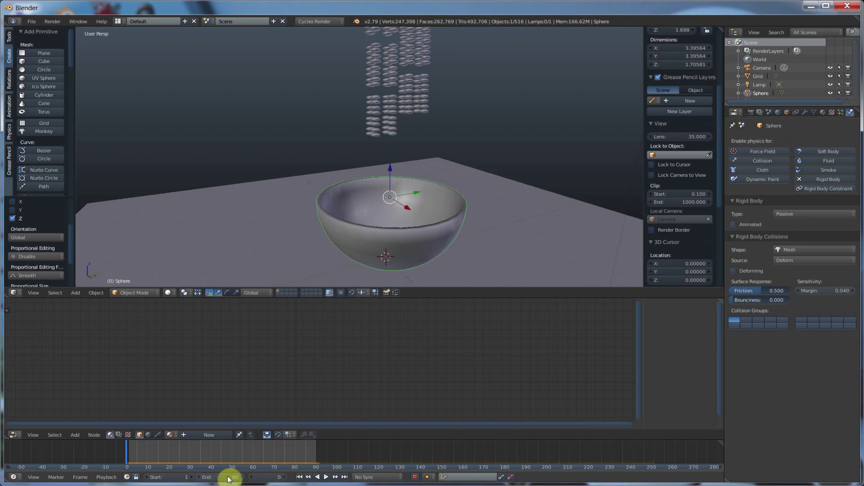
{"action": "middle_click_drag", "start_coordinate": [236, 455], "coordinate": [364, 446]}
{"action": "scroll", "coordinate": [364, 447], "scroll_direction": "up", "scroll_amount": 5}
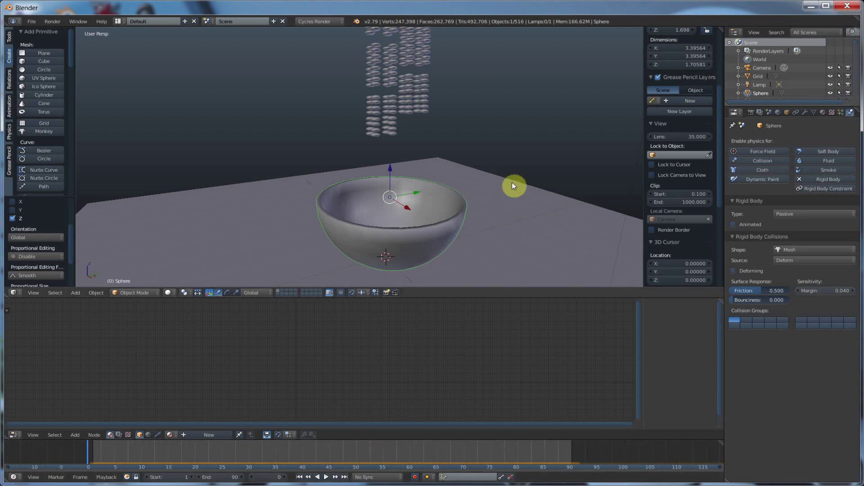
- Orbit to view the stacked candies and play the 90-frame drop into the Mesh bowl
{"action": "mouse_move", "coordinate": [512, 182]}
{"action": "middle_mouse_down"}
{"action": "mouse_move", "coordinate": [505, 179]}
{"action": "mouse_move", "coordinate": [502, 192]}
{"action": "middle_mouse_up"}
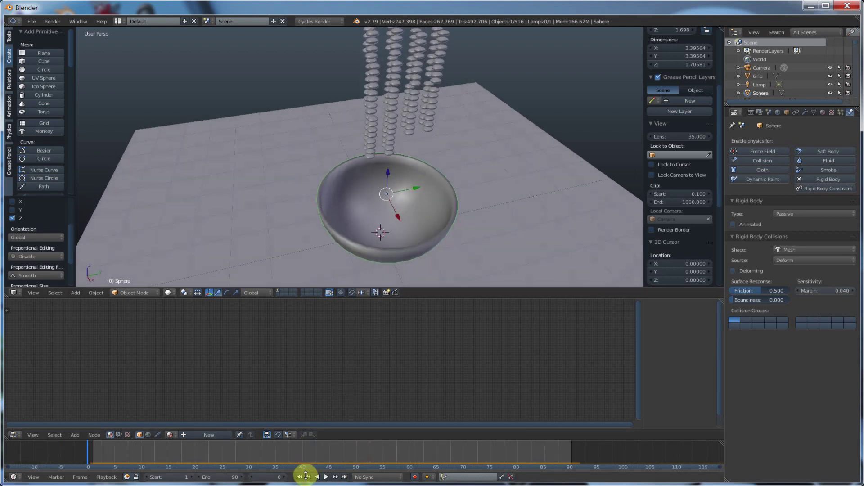
{"action": "left_click", "coordinate": [326, 477]}
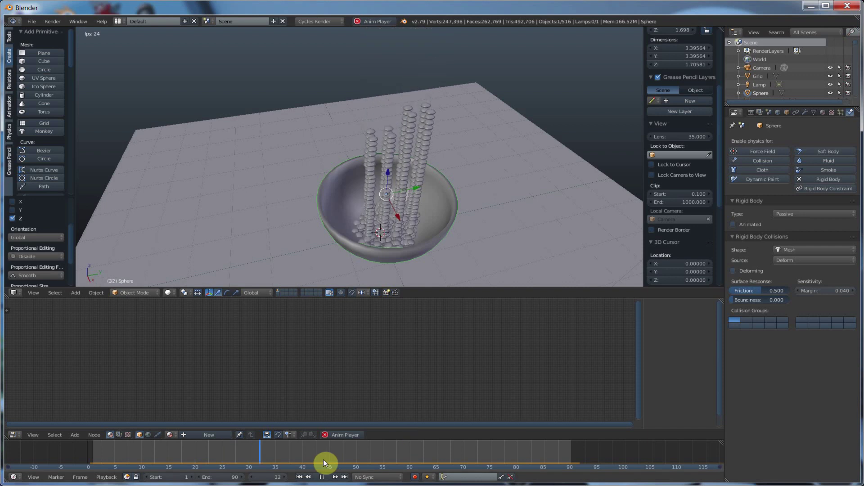
- Pause at frame 76 and orbit and zoom around the candy heap inside the bowl
{"action": "left_click", "coordinate": [321, 477]}
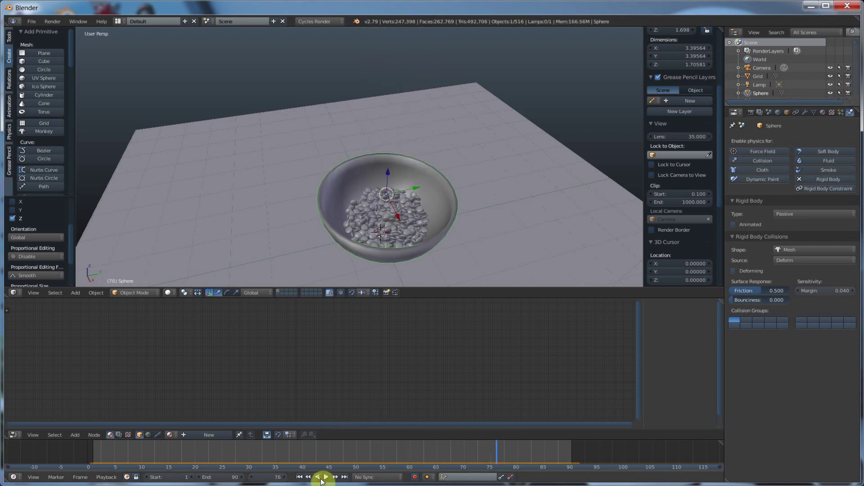
{"action": "middle_click_drag", "start_coordinate": [436, 218], "coordinate": [426, 196]}
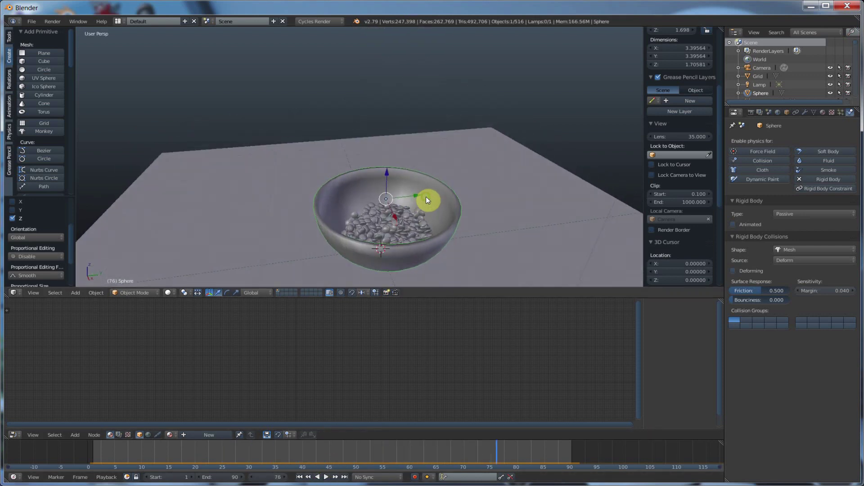
{"action": "scroll", "coordinate": [421, 206], "scroll_direction": "up", "scroll_amount": 3}
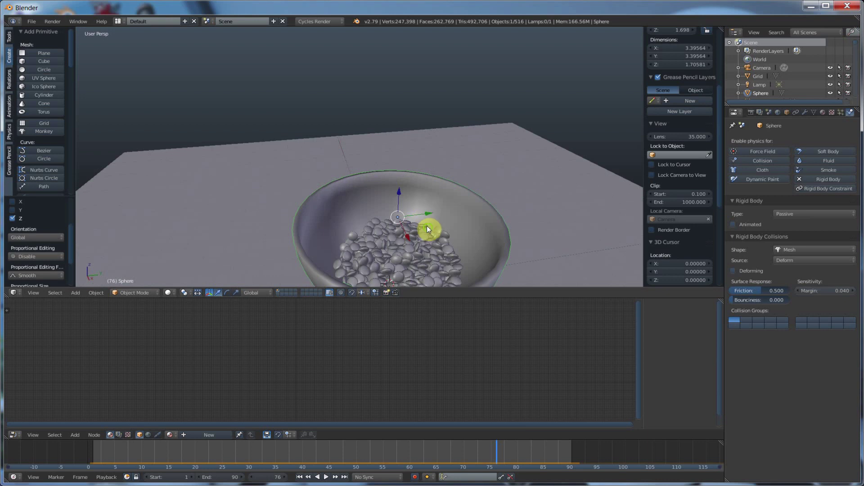
{"action": "middle_click_drag", "start_coordinate": [426, 226], "coordinate": [364, 196]}
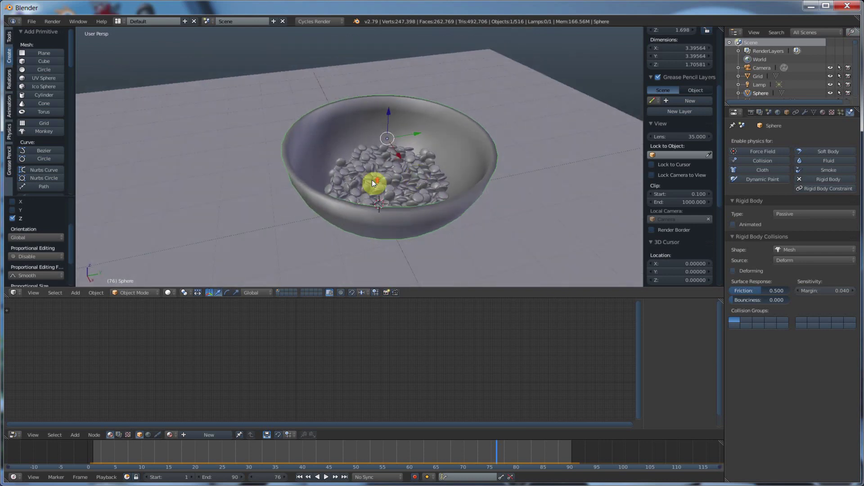
{"action": "scroll", "coordinate": [372, 179], "scroll_direction": "up", "scroll_amount": 3}
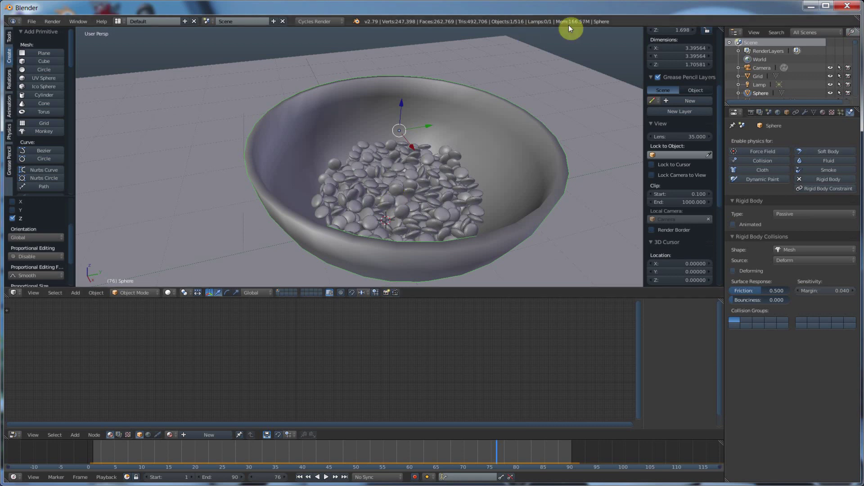
{"action": "scroll", "coordinate": [500, 158], "scroll_direction": "down", "scroll_amount": 1}
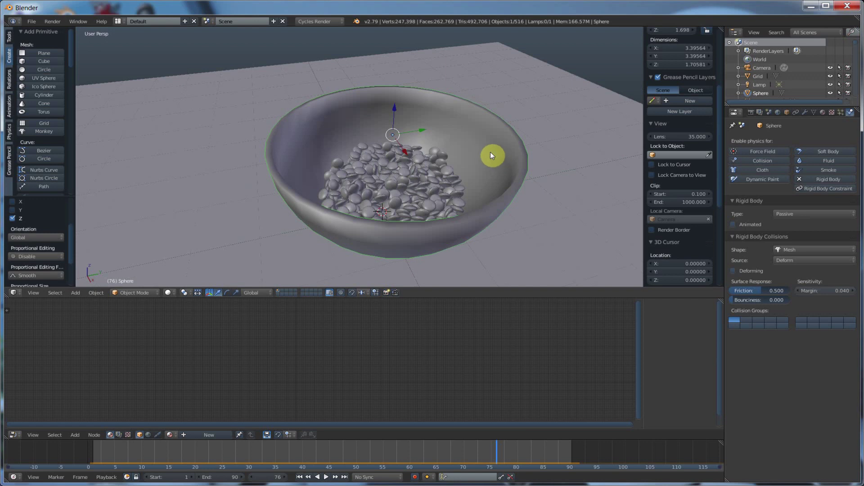
{"action": "middle_click_drag", "start_coordinate": [425, 162], "coordinate": [458, 157]}
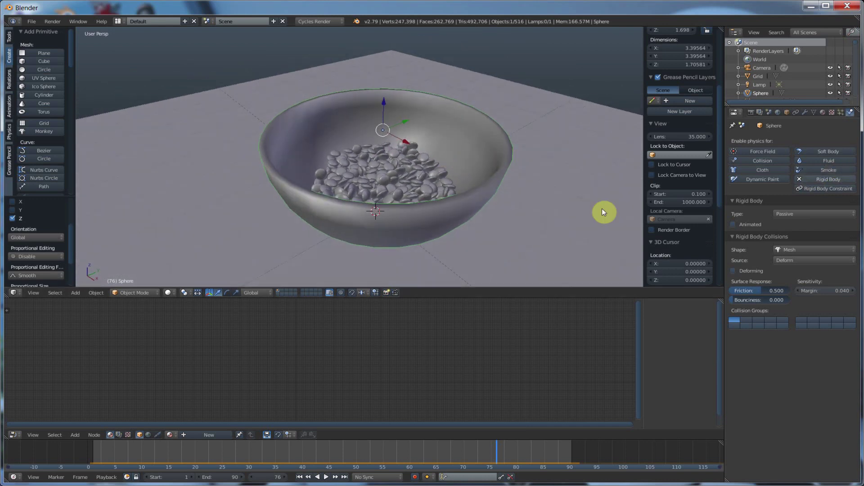
{"action": "middle_click_drag", "start_coordinate": [603, 210], "coordinate": [396, 236]}
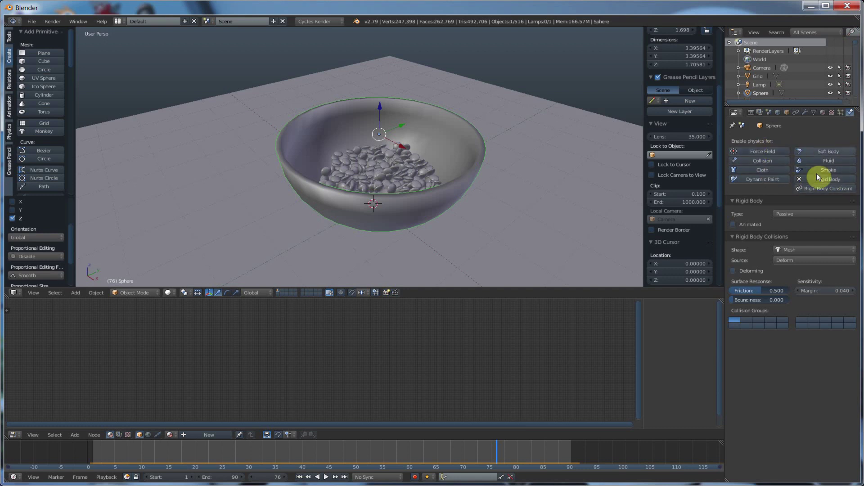
{"action": "middle_click_drag", "start_coordinate": [432, 151], "coordinate": [408, 148]}
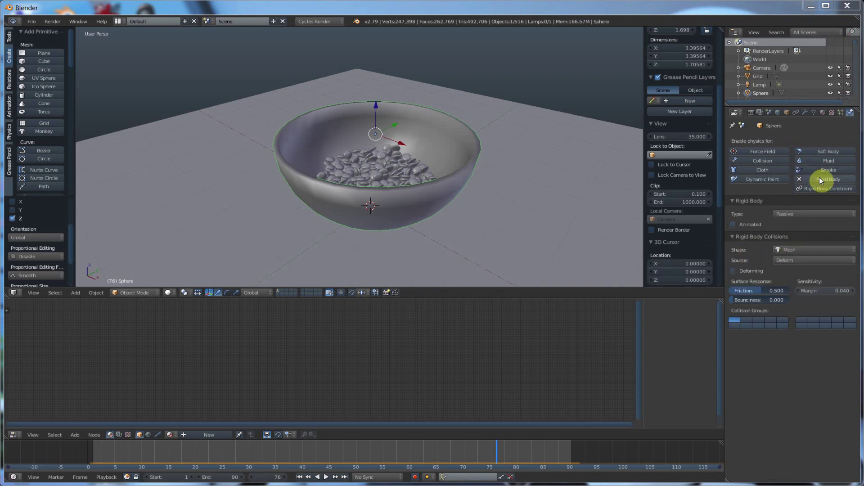
- Inspect the physics of the grid, bowl and a candy, then replay and scrub back to frame 51
{"action": "right_click", "coordinate": [562, 204]}
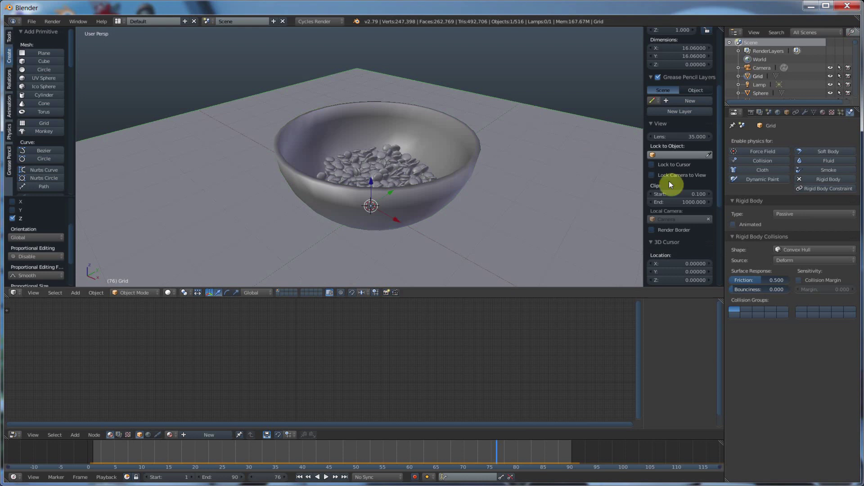
{"action": "right_click", "coordinate": [461, 178]}
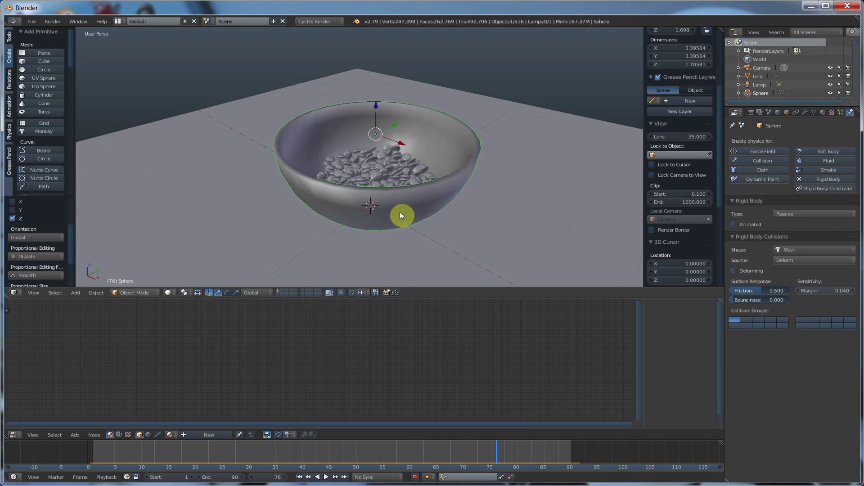
{"action": "right_click", "coordinate": [377, 155]}
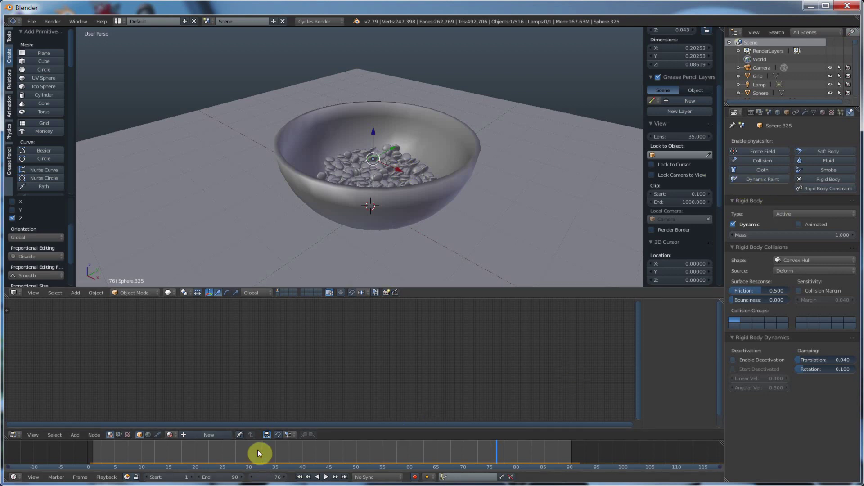
{"action": "key", "text": "alt+a"}
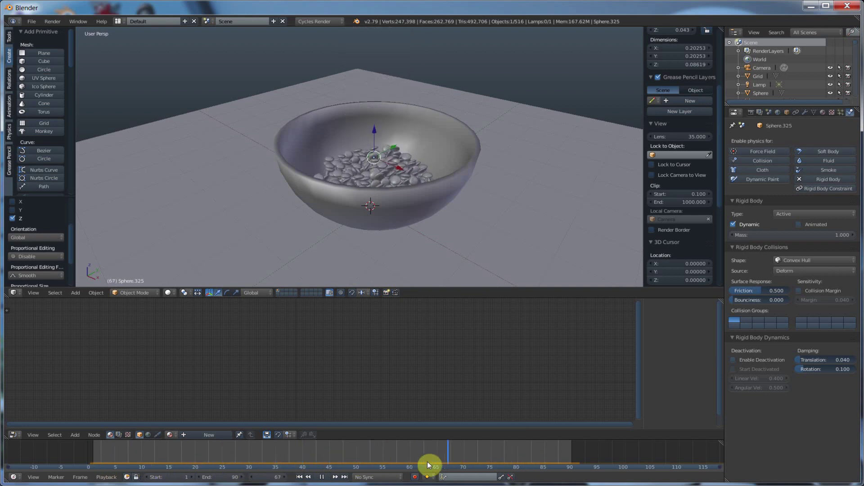
{"action": "left_click_drag", "start_coordinate": [427, 461], "coordinate": [361, 450]}
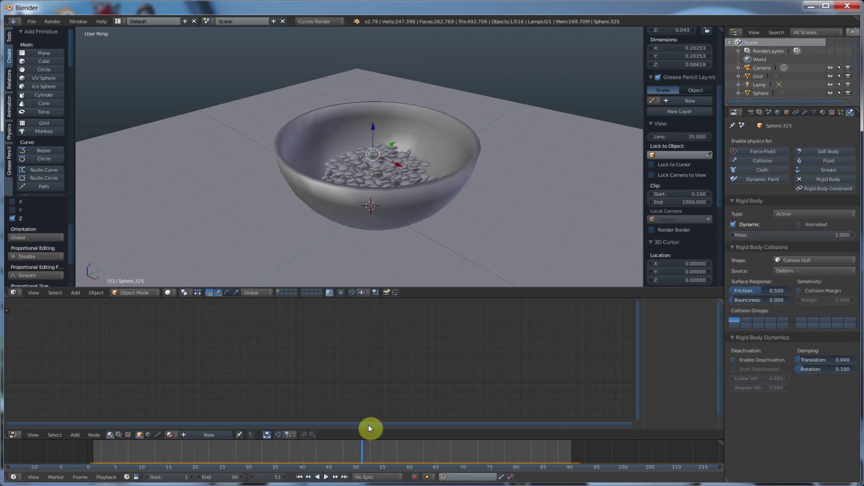